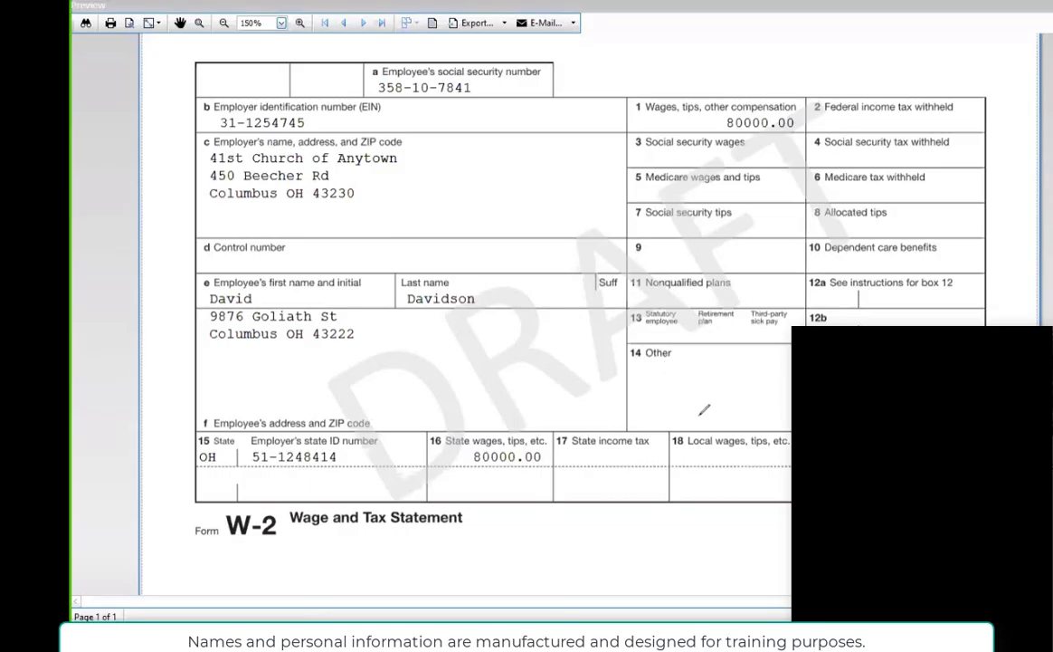
Step: Check the Other box on the employee's draft W-2 and finish the W2 Tax Form wizard
mouse_move(630, 382)
mouse_down()
mouse_move(756, 331)
mouse_move(638, 436)
mouse_move(633, 353)
mouse_up()
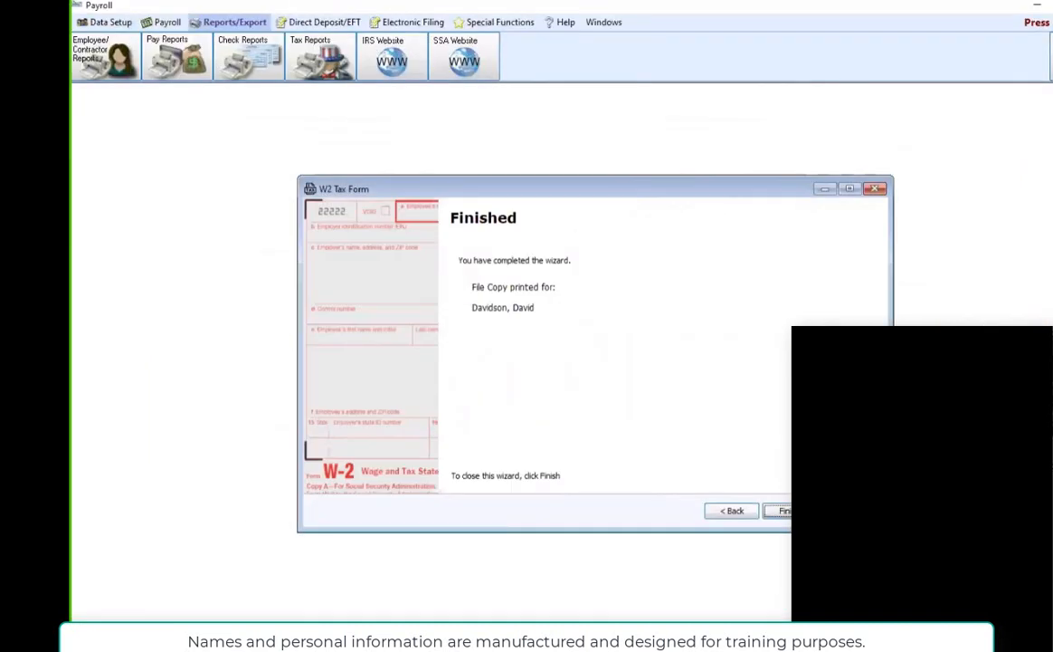
click(786, 511)
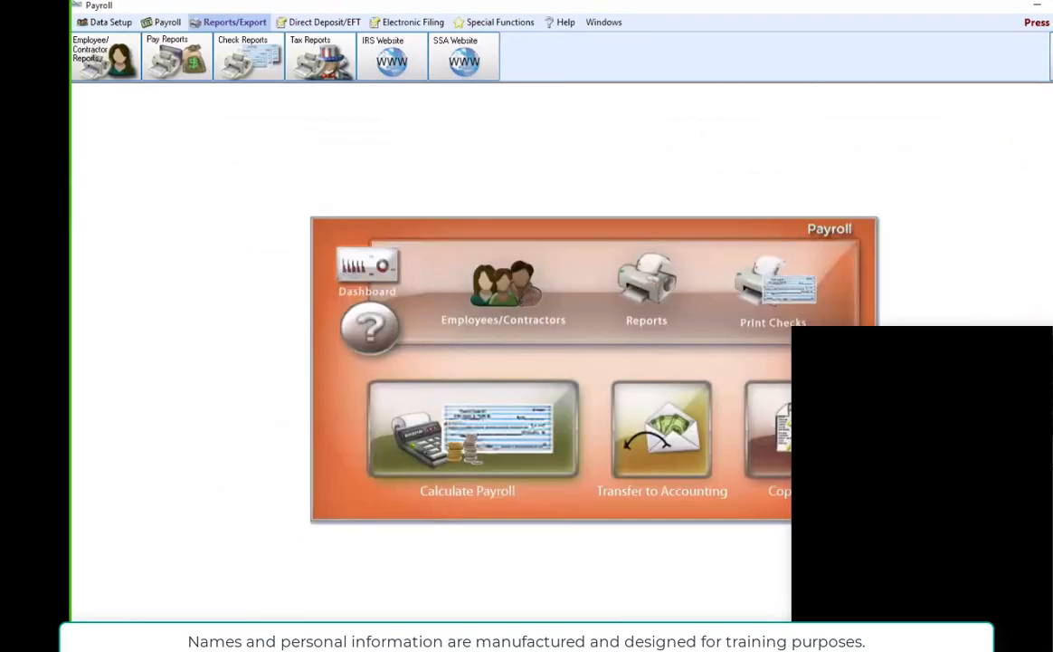
Step: Start a payroll adjustment dated 12/31/2024, acknowledging that no checks are created
click(177, 26)
click(153, 56)
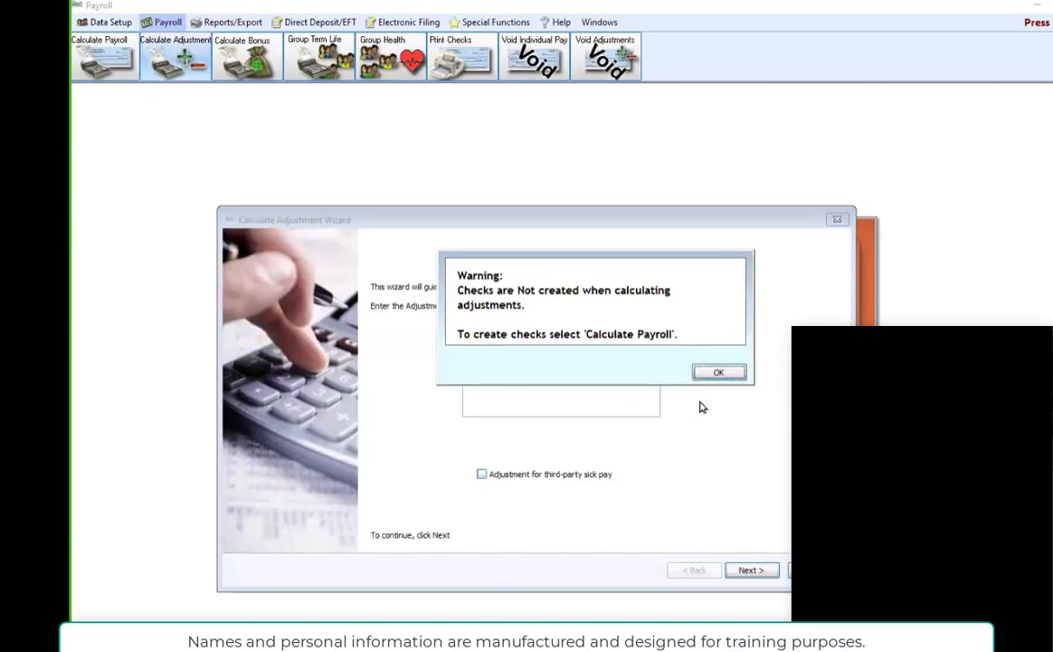
click(714, 376)
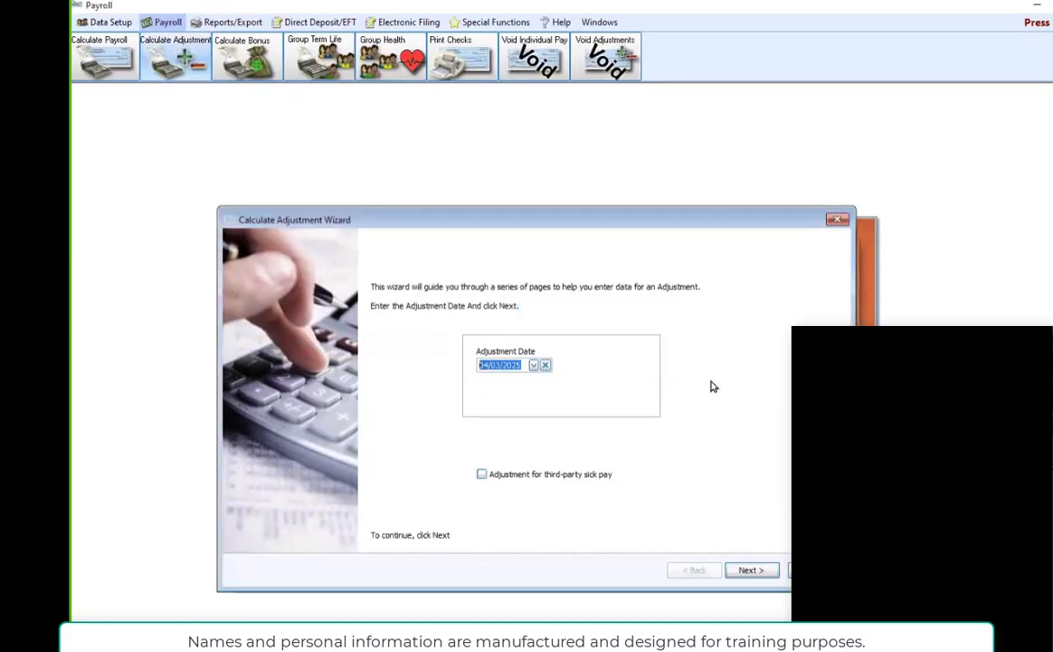
click(487, 366)
text(12/31/2024)
click(766, 571)
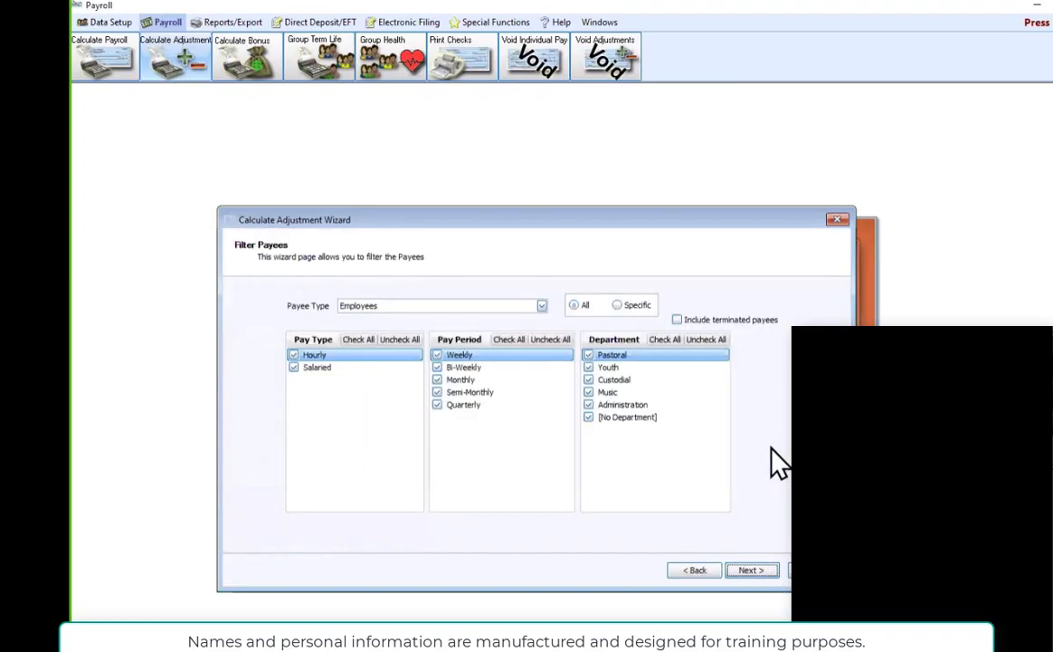
Step: Limit the adjustment to a specific employee, selecting only the first one listed, and continue to the pay review
click(618, 306)
click(357, 341)
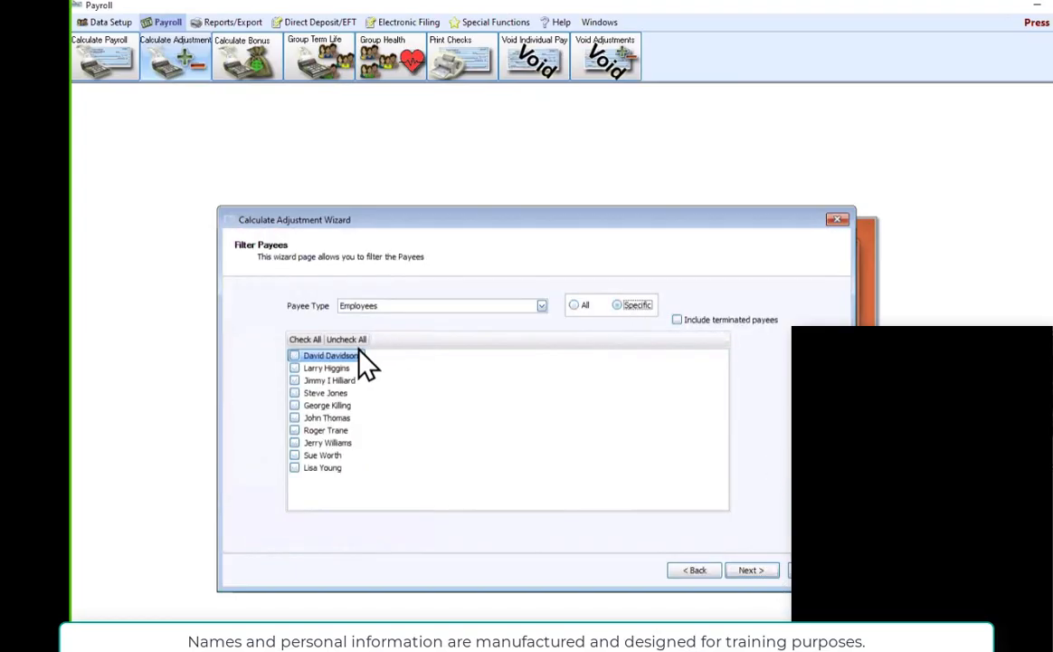
click(294, 357)
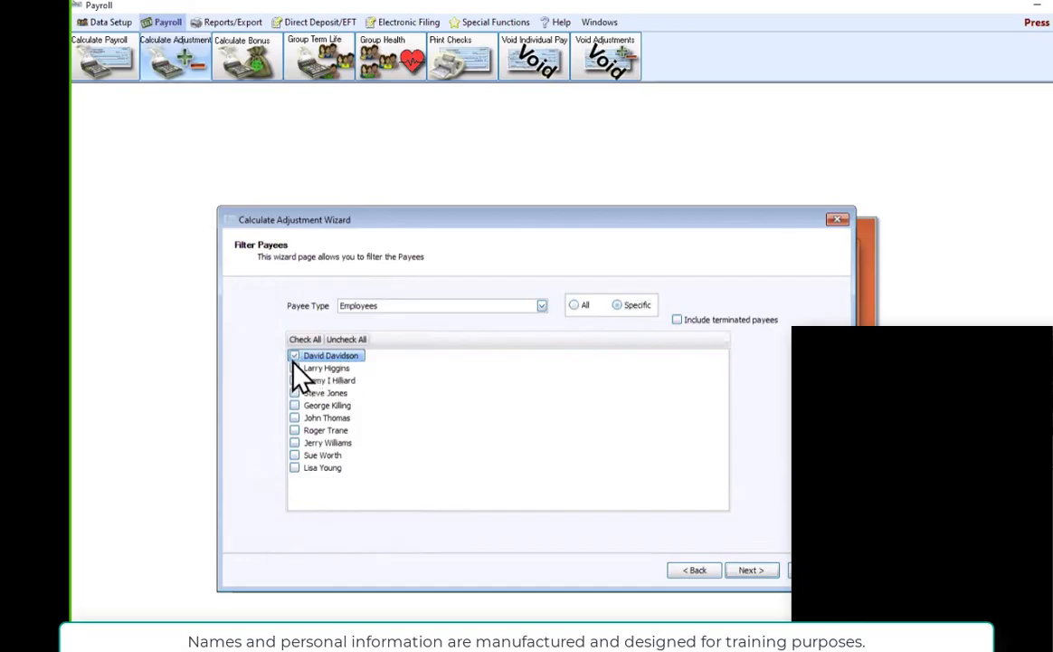
click(750, 572)
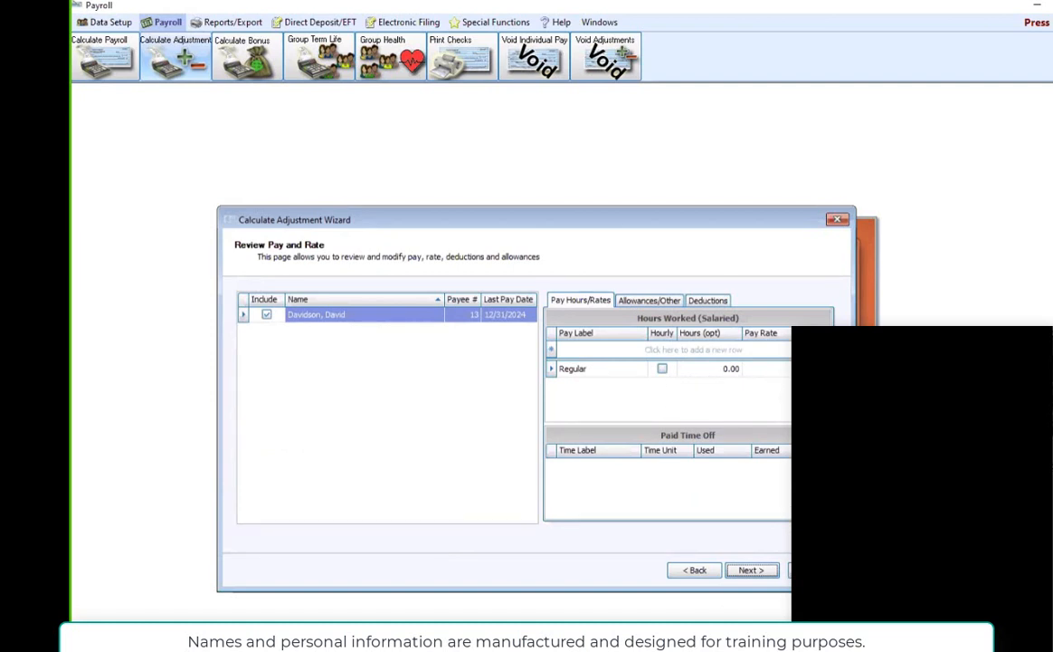
Step: Set the employee's Regular pay to -30000 and add a Housing allowance of 30000
click(769, 369)
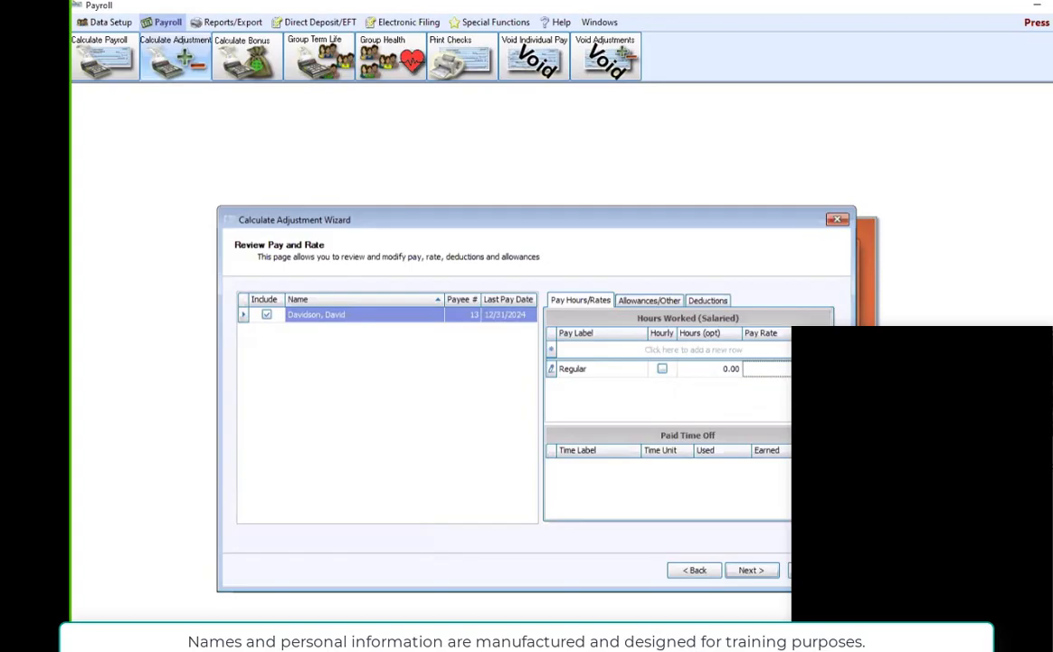
text(-30000)
click(668, 301)
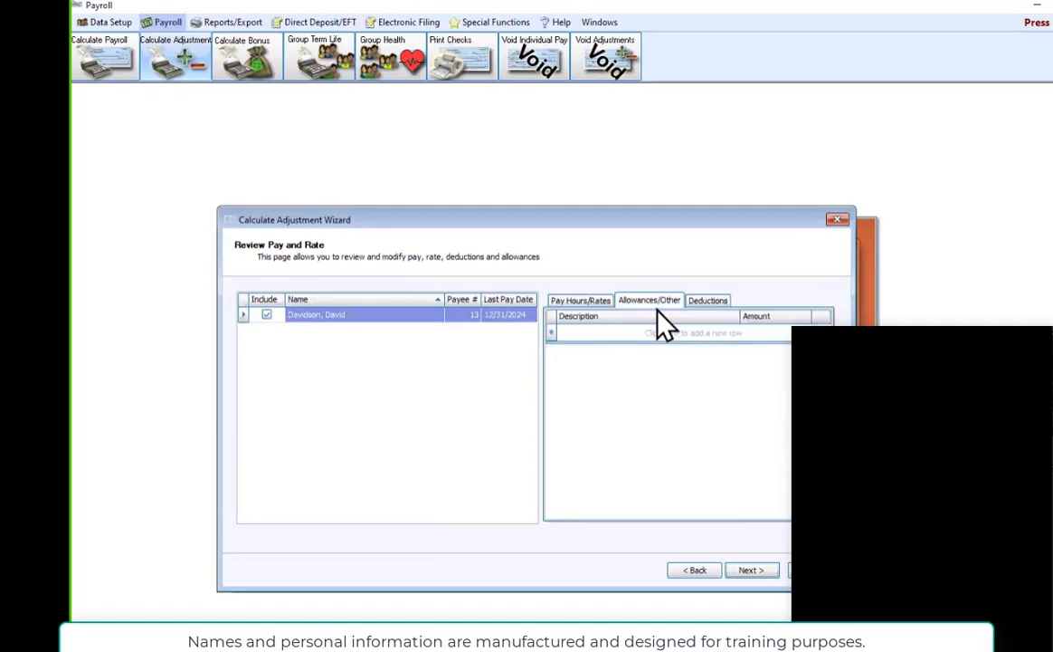
click(638, 332)
click(732, 333)
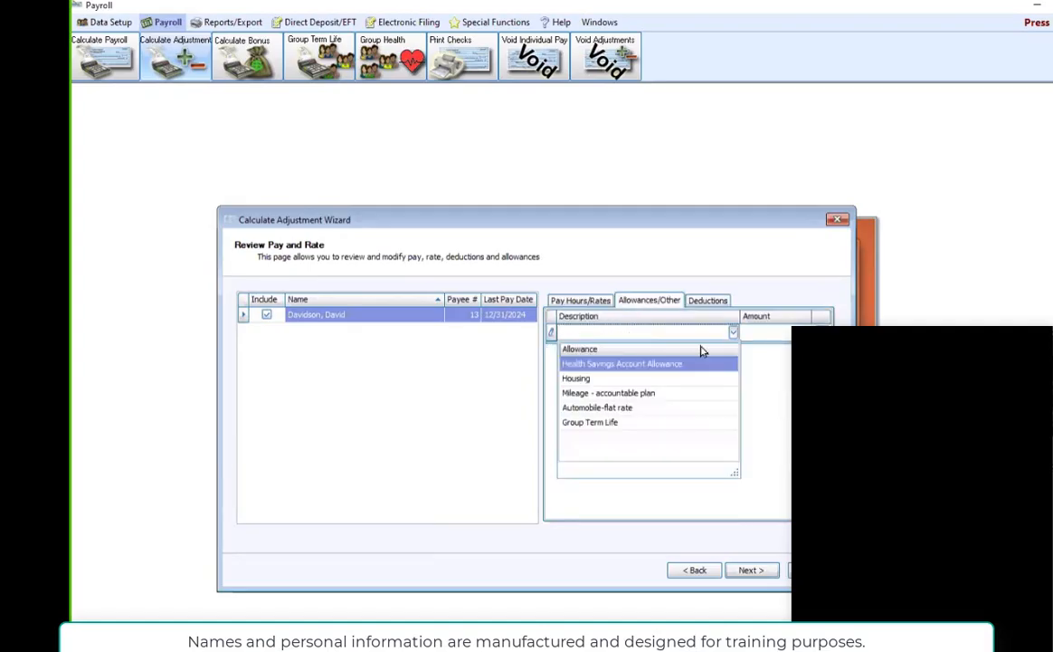
click(614, 373)
key(Tab)
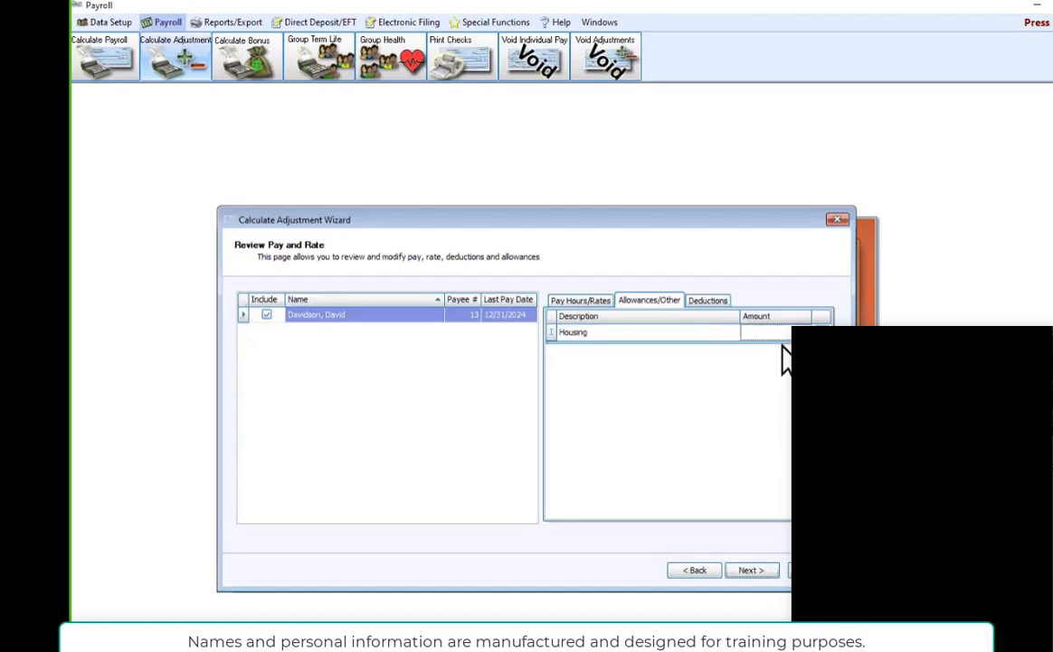
text(30000)
click(757, 570)
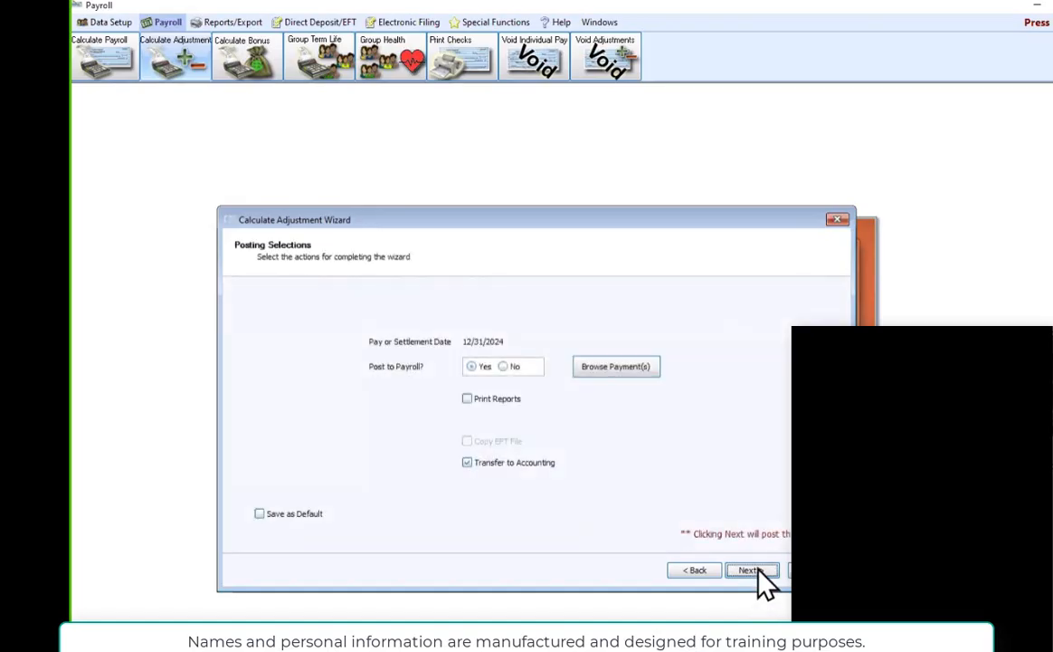
Step: Review the adjustment payment and post it to payroll without transferring it to accounting
click(633, 377)
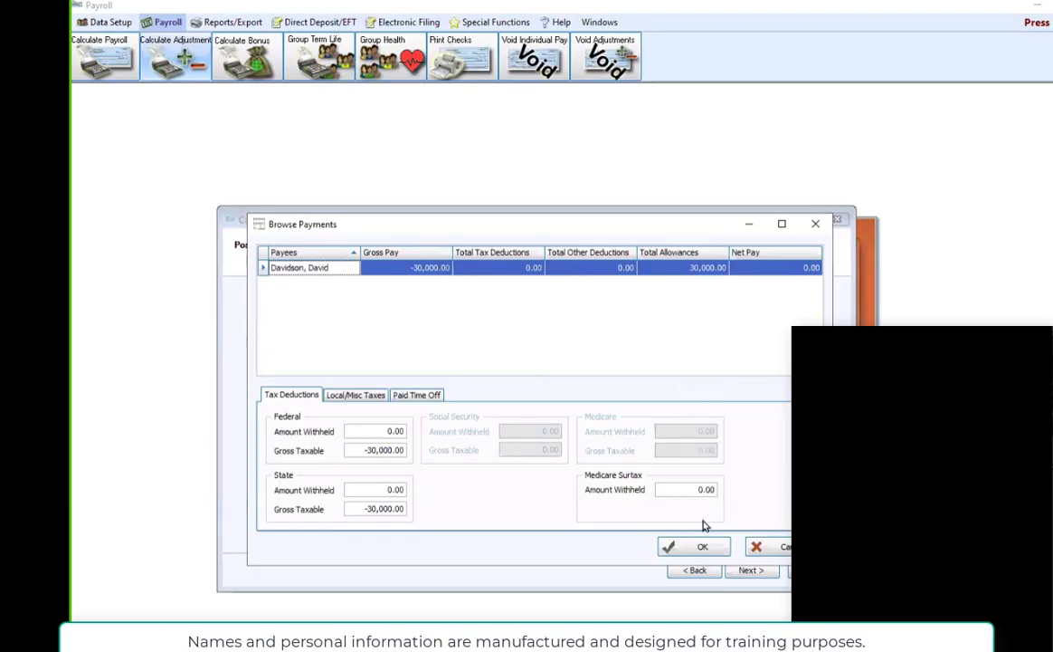
click(695, 546)
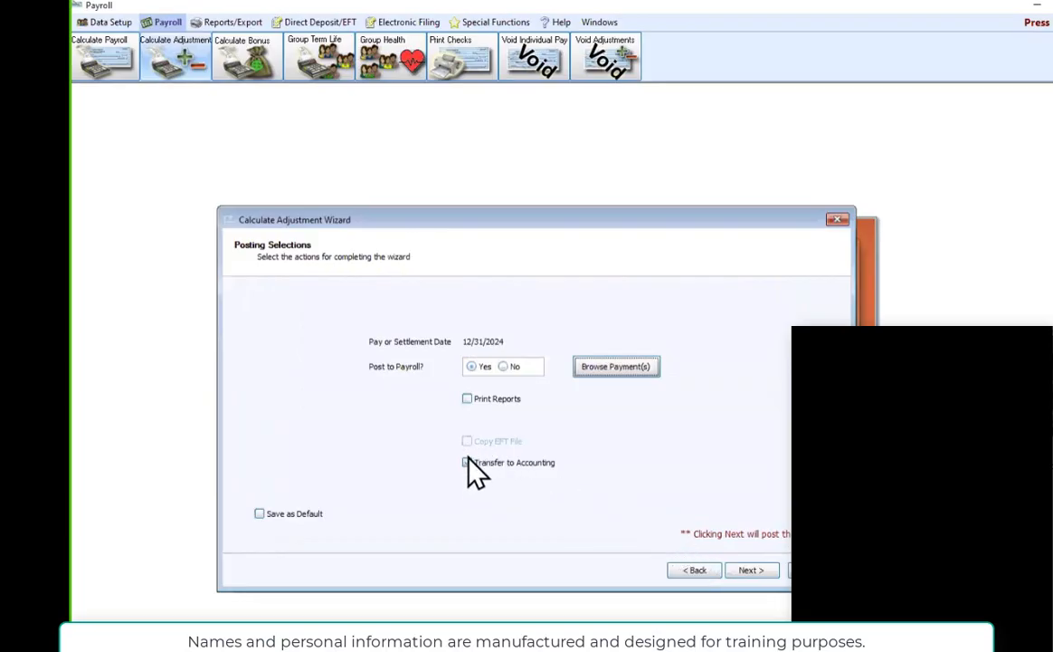
click(467, 464)
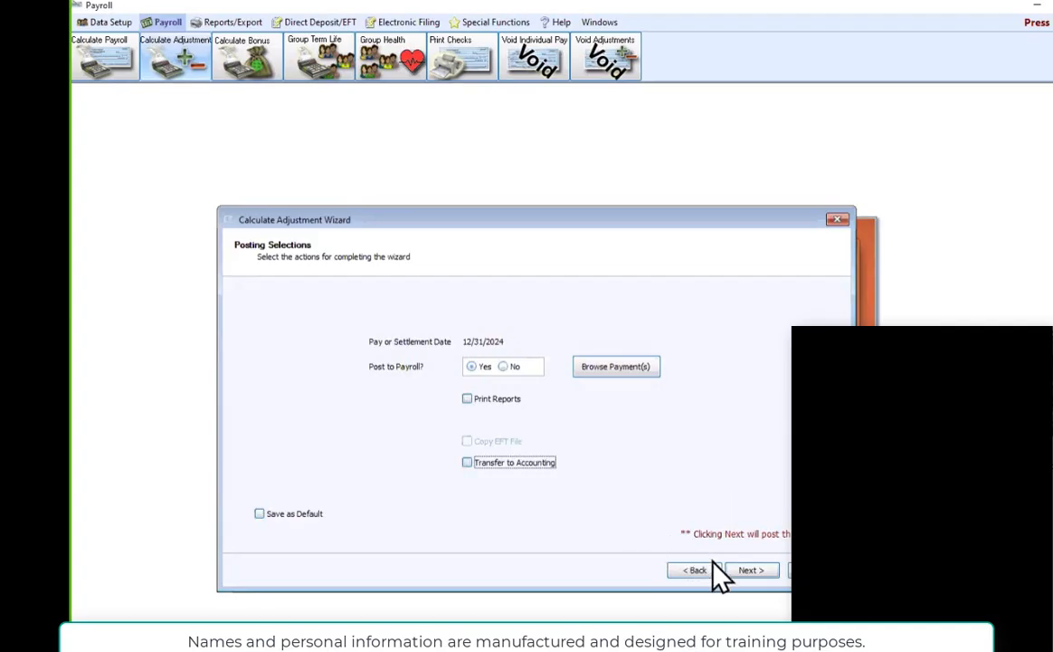
click(760, 572)
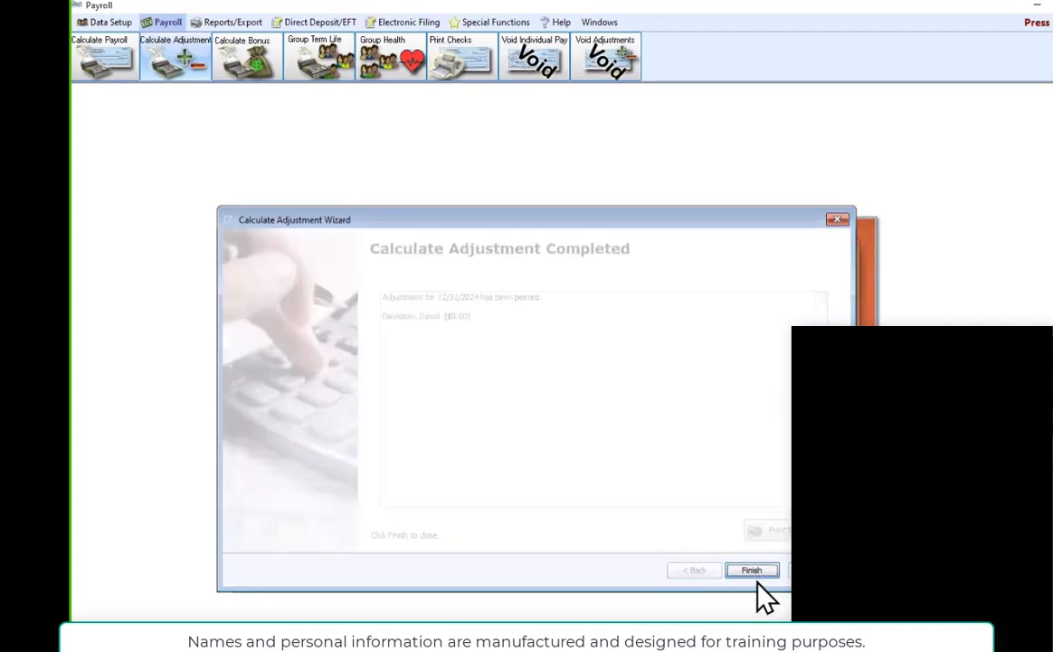
click(758, 572)
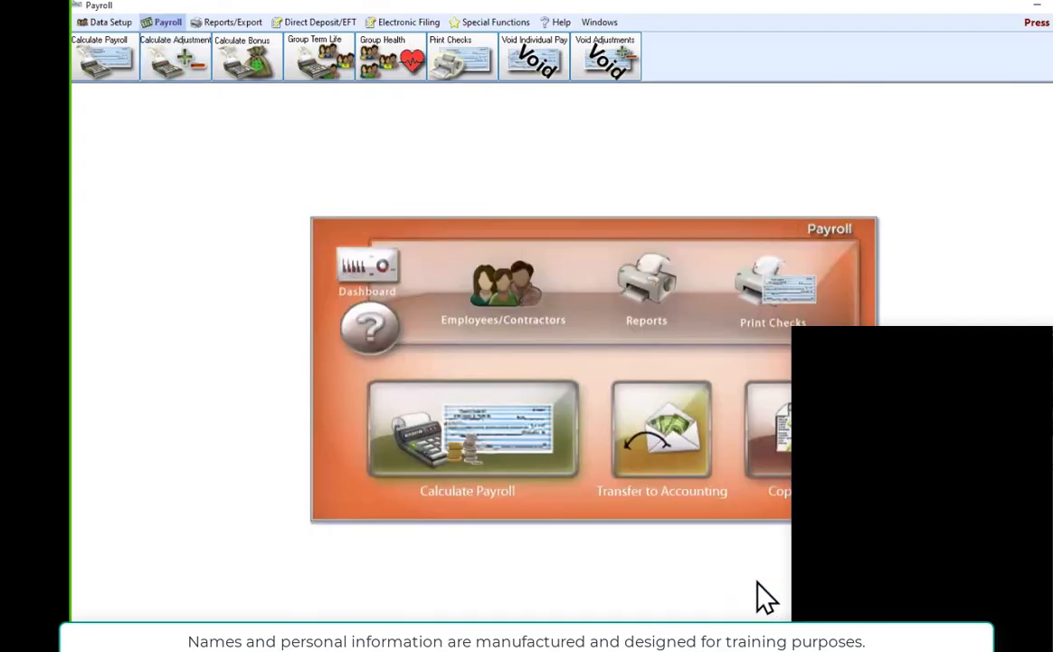
Step: Generate a draft W-2 form for year 2024 for only the first listed employee
click(237, 24)
click(313, 57)
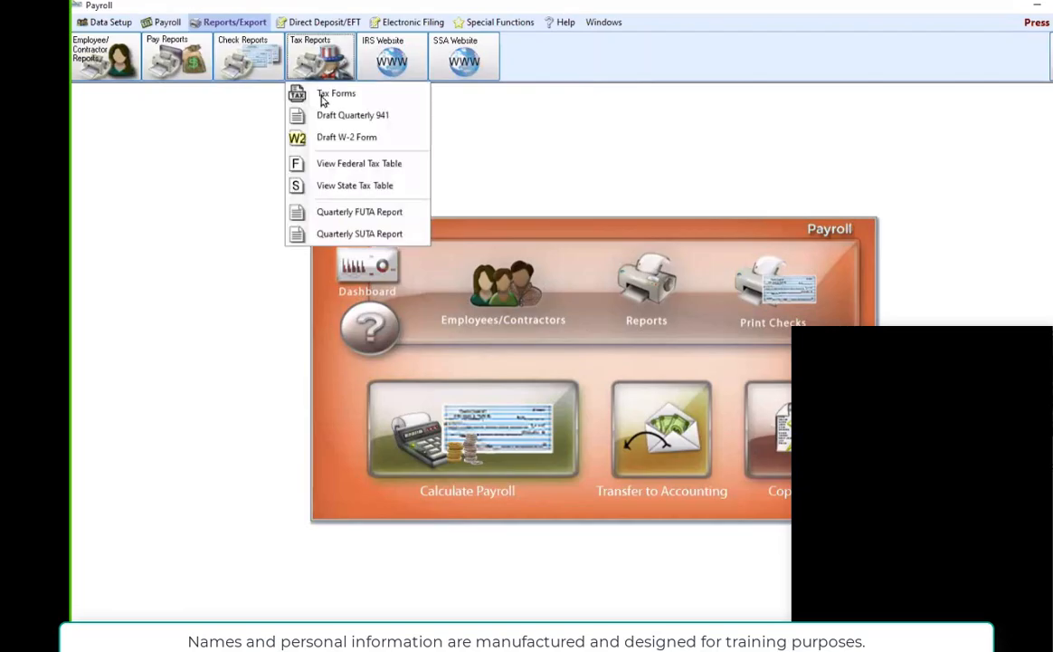
click(343, 138)
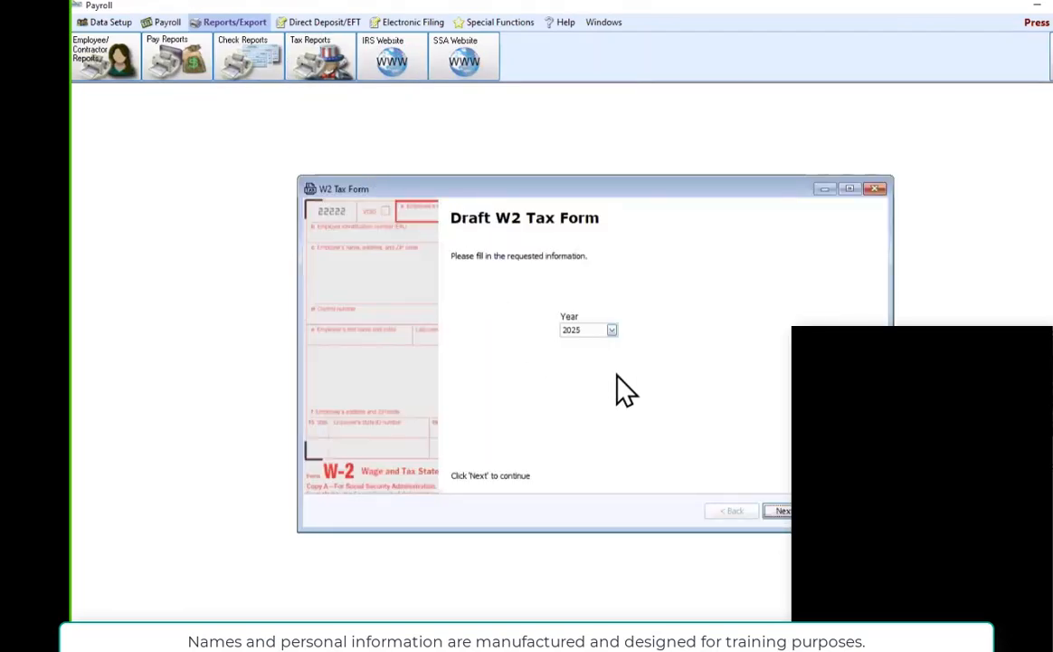
click(611, 329)
click(584, 355)
click(780, 511)
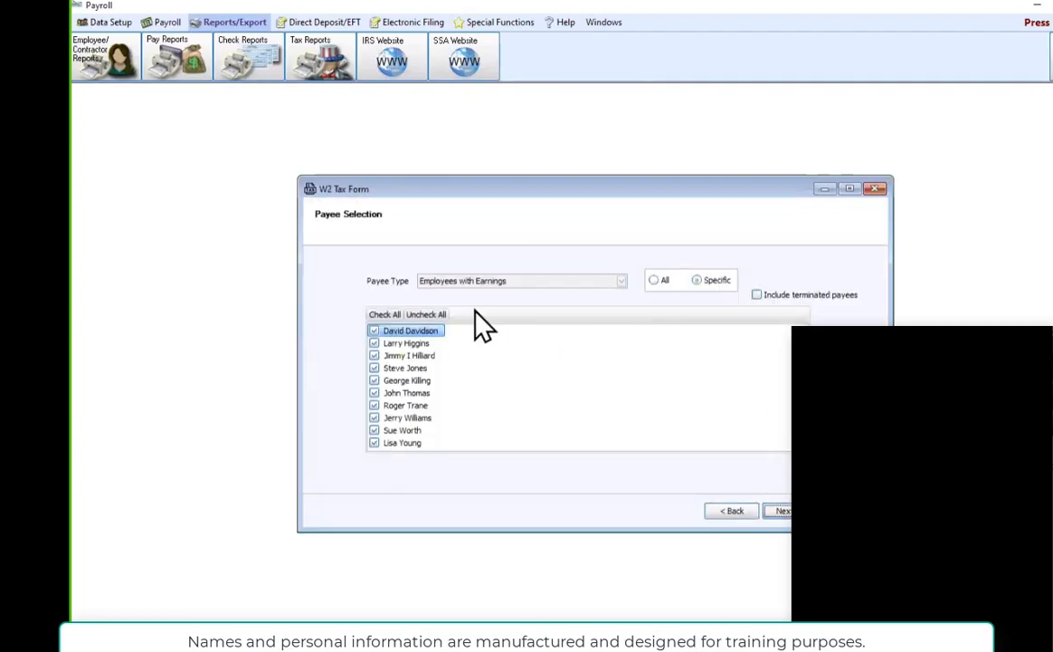
click(374, 332)
click(780, 510)
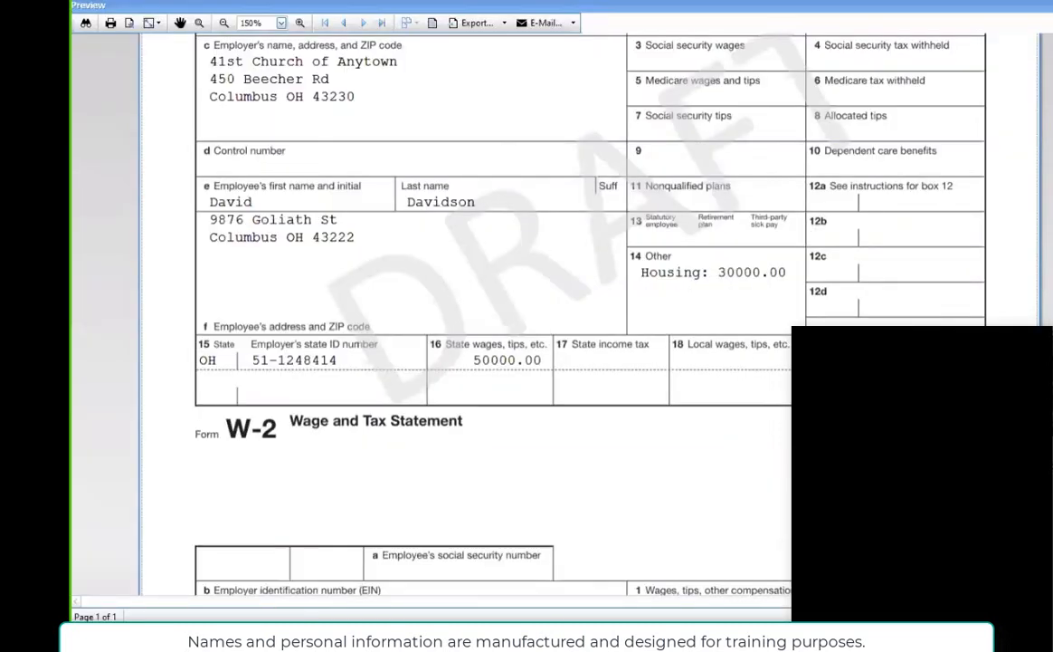
Step: Check the wages and the housing entry on the draft W-2, and close the preview and wizard
scroll(692, 184, up, 2)
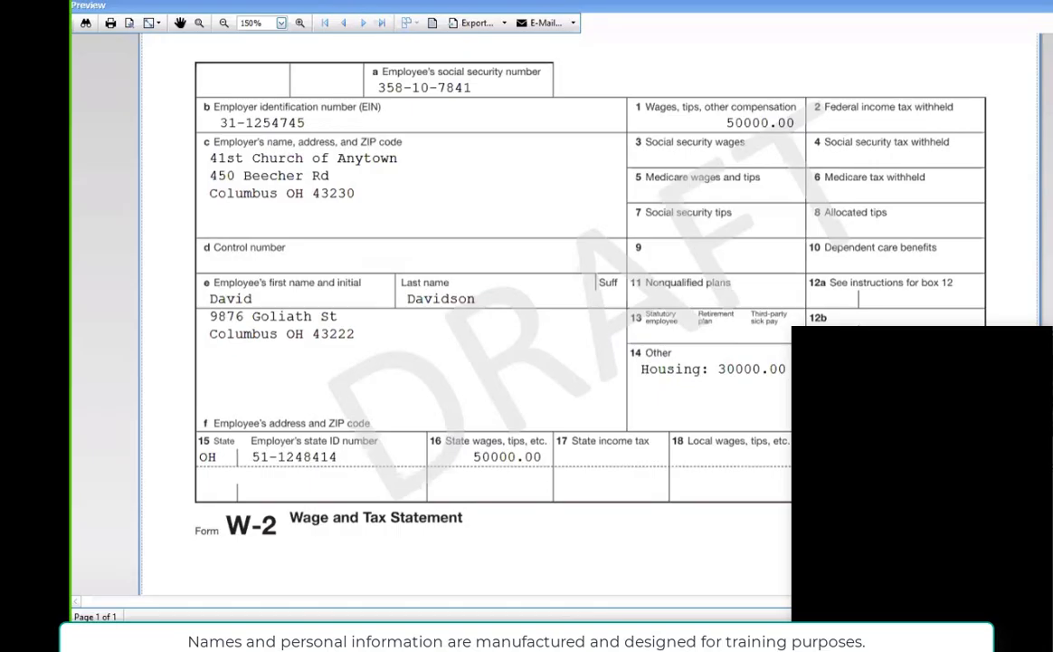
click(1050, 6)
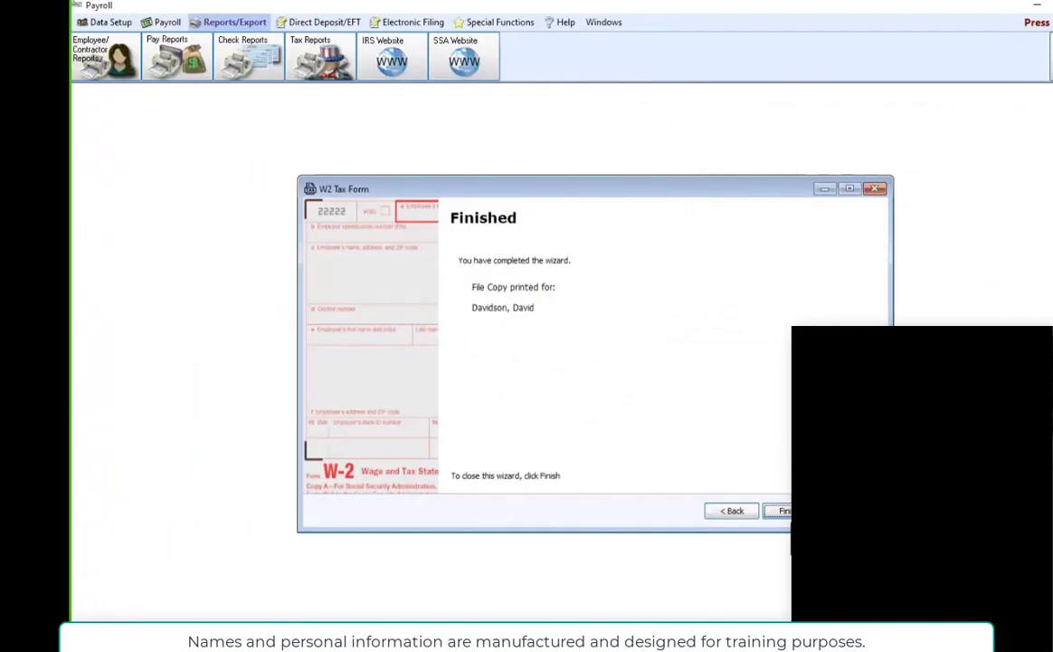
click(785, 511)
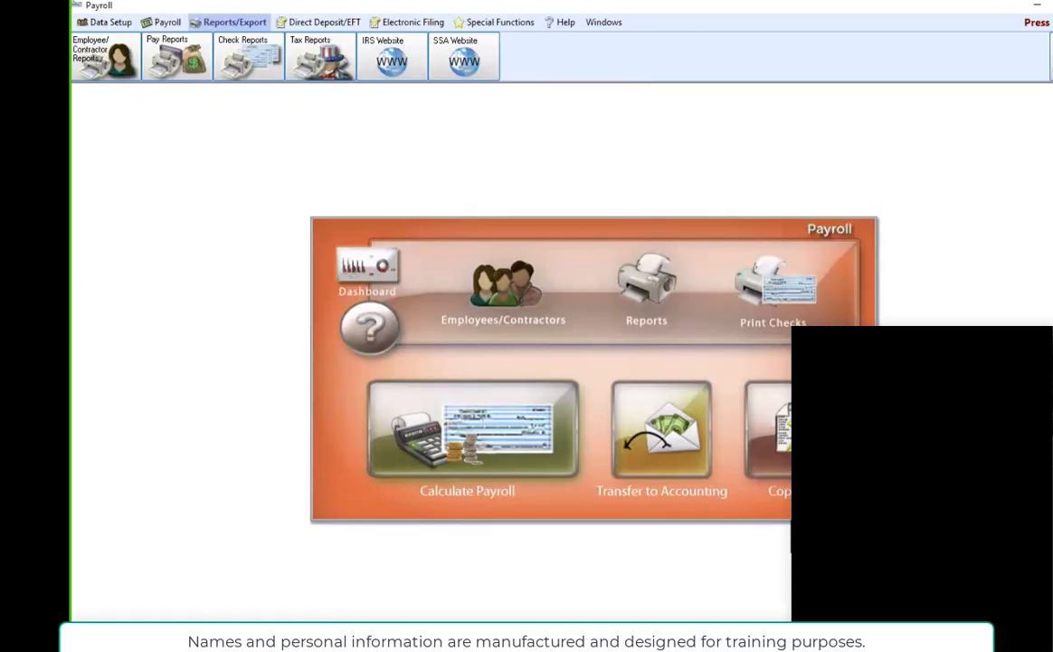
Step: Start processing the federal 2024 W-2/W-3 form, declining to use the saved work-in-progress
click(288, 51)
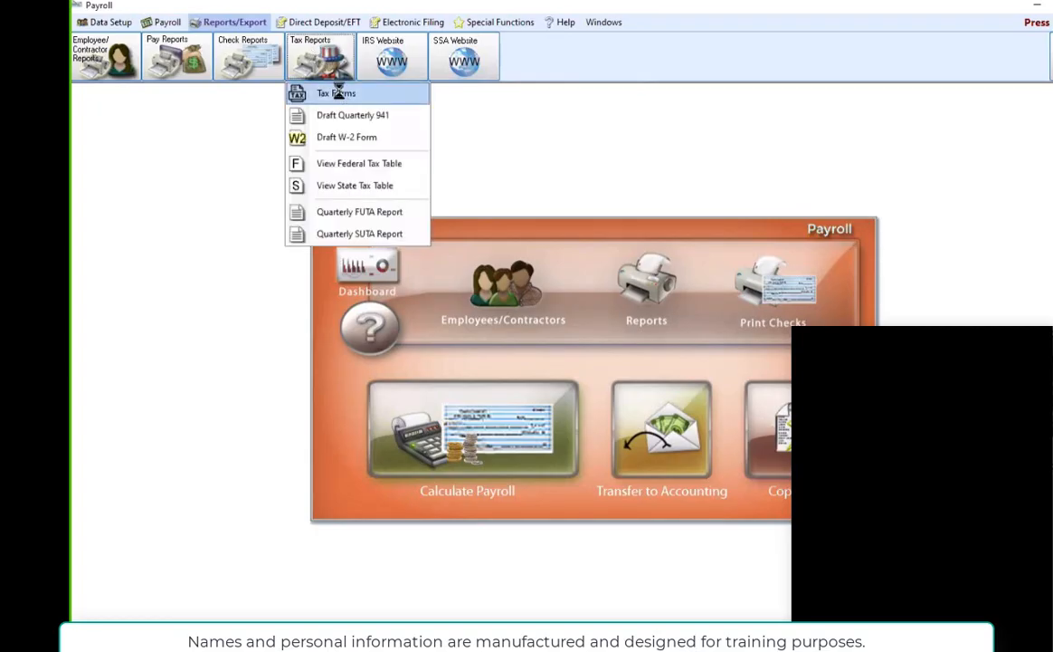
click(337, 92)
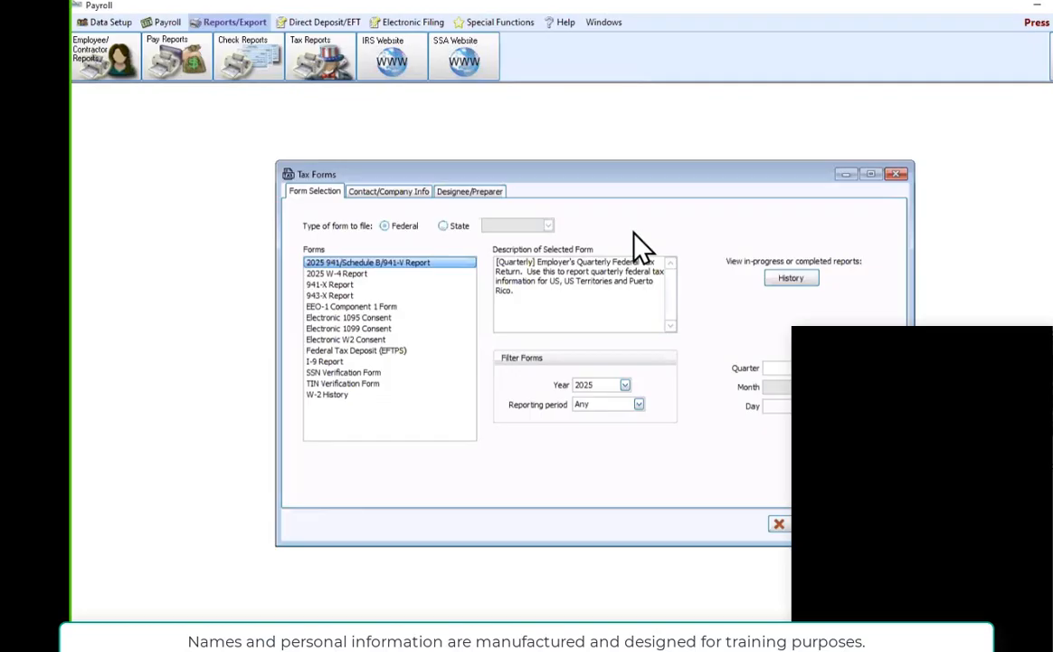
click(625, 385)
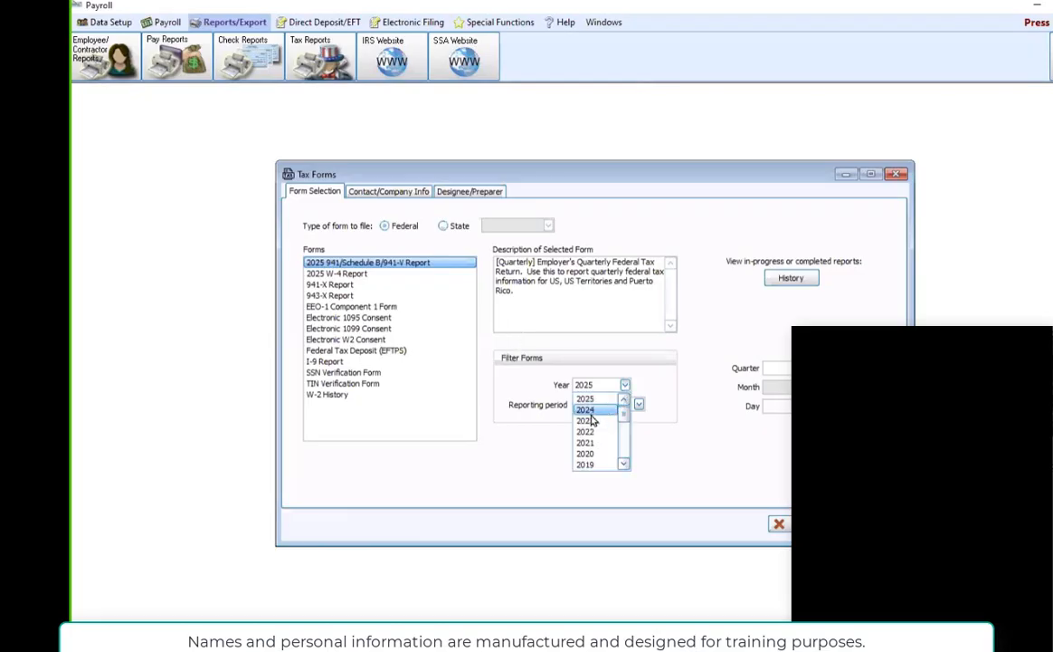
click(588, 411)
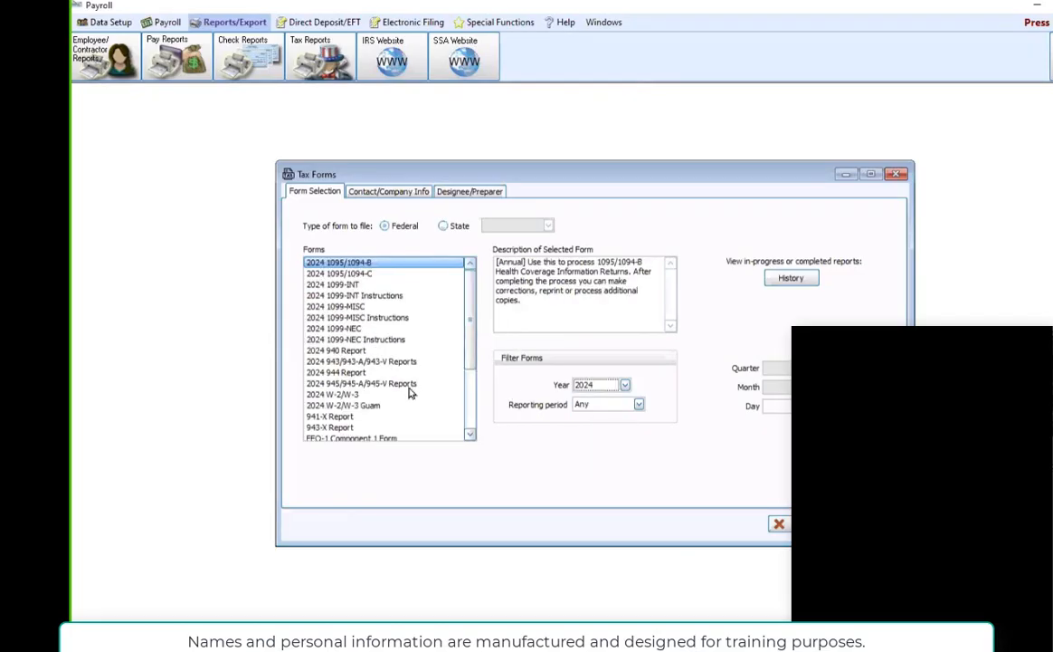
click(337, 398)
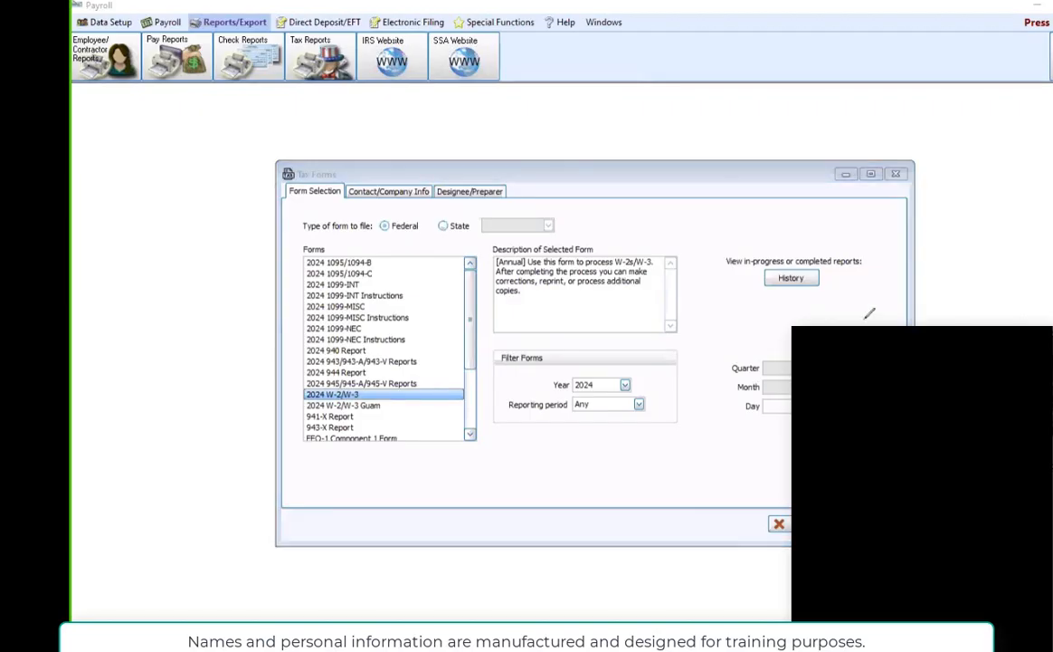
mouse_move(704, 281)
mouse_down()
mouse_move(823, 228)
mouse_move(840, 306)
mouse_move(729, 255)
mouse_up()
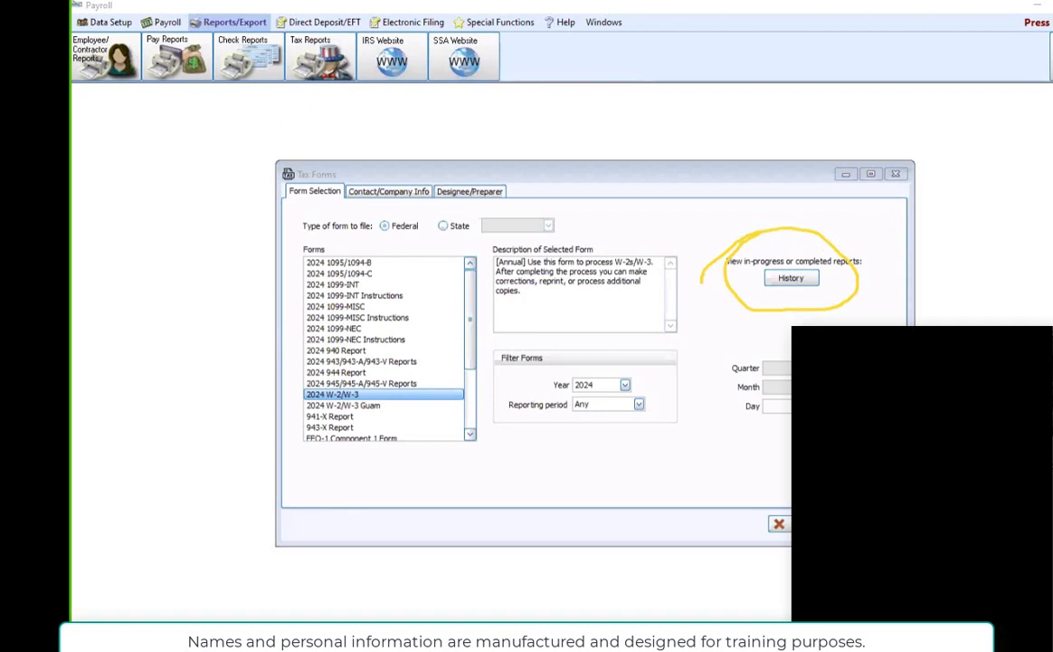
key(Escape)
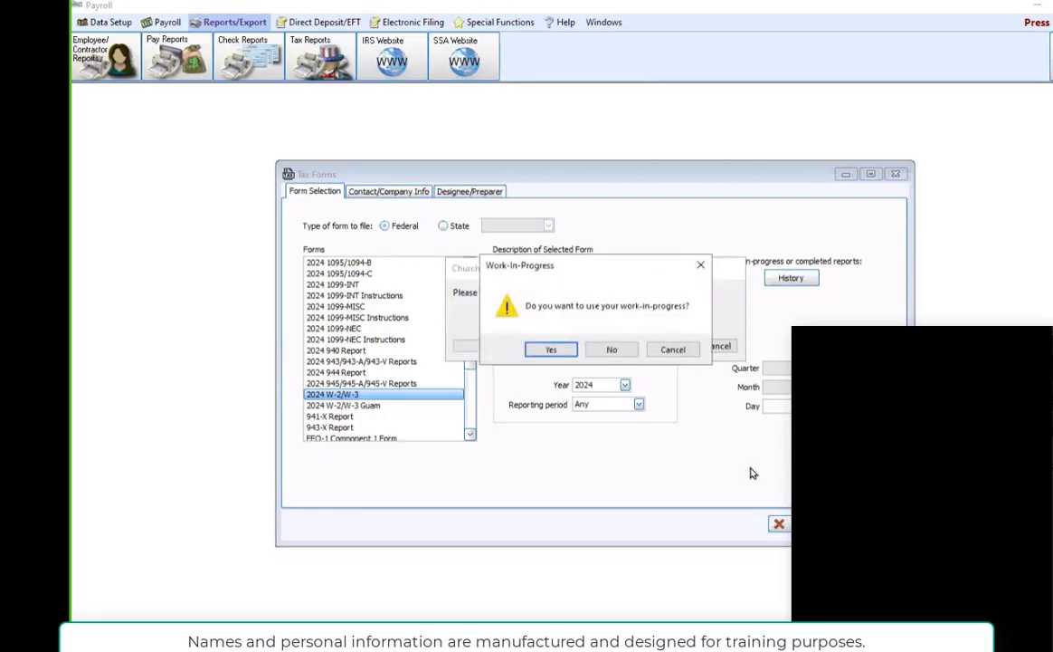
click(609, 351)
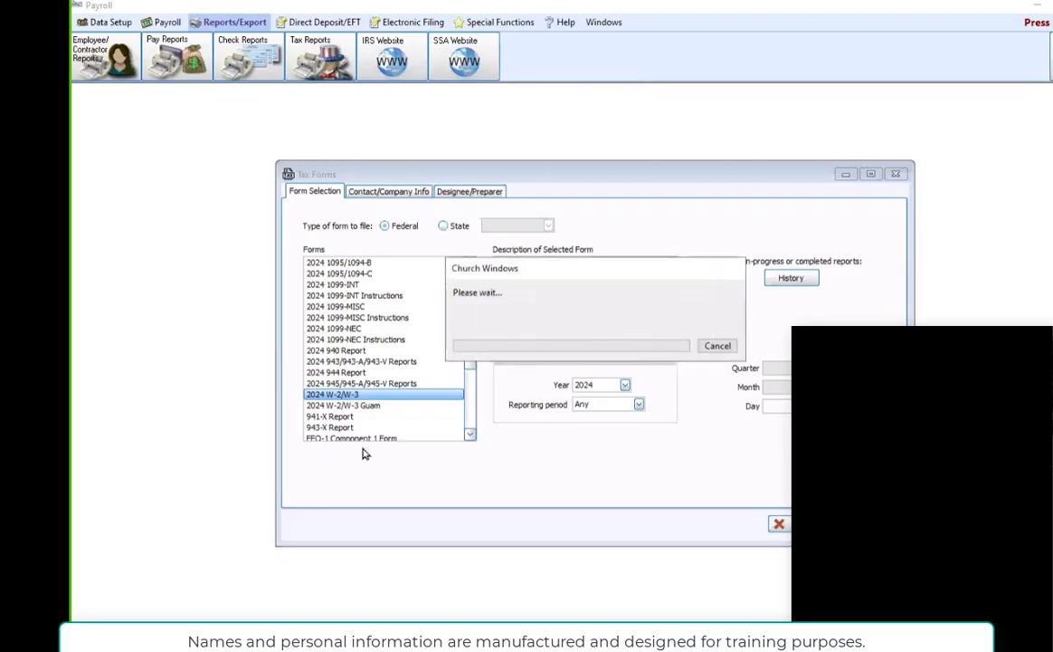
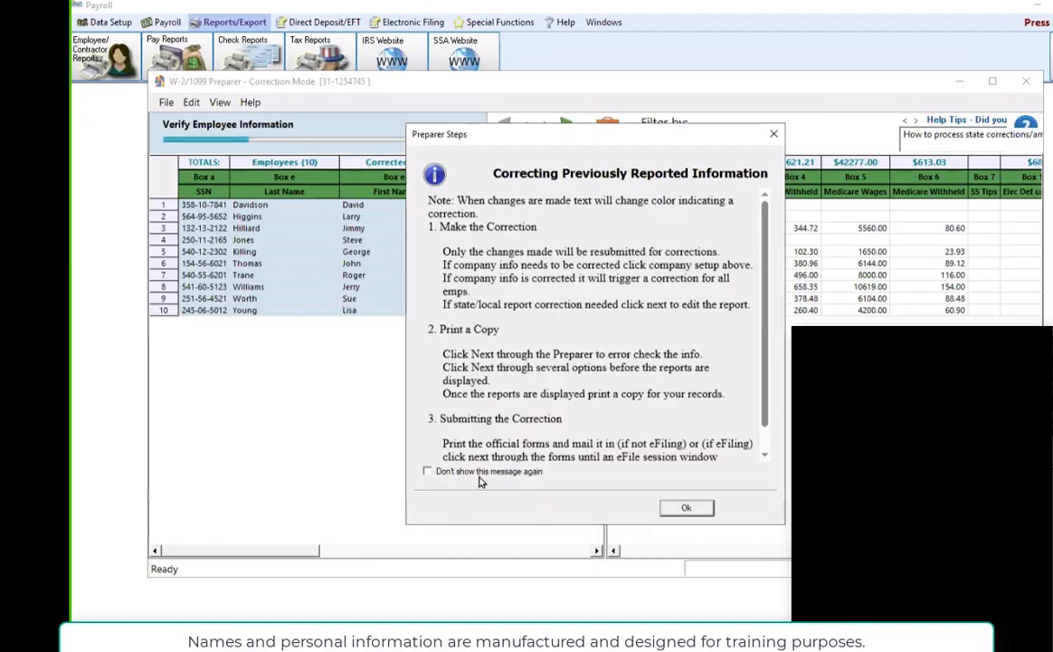
Step: Read and dismiss the correction instructions, and set the first listed employee's Box 1 Fed Wages to 50000.00
scroll(507, 334, down, 1)
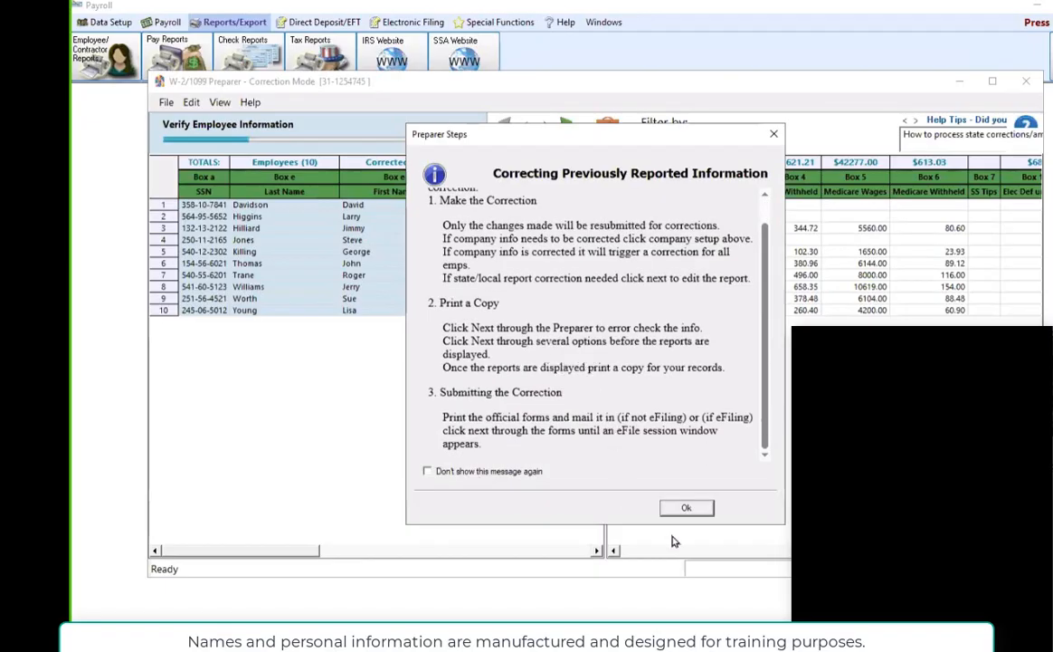
click(687, 509)
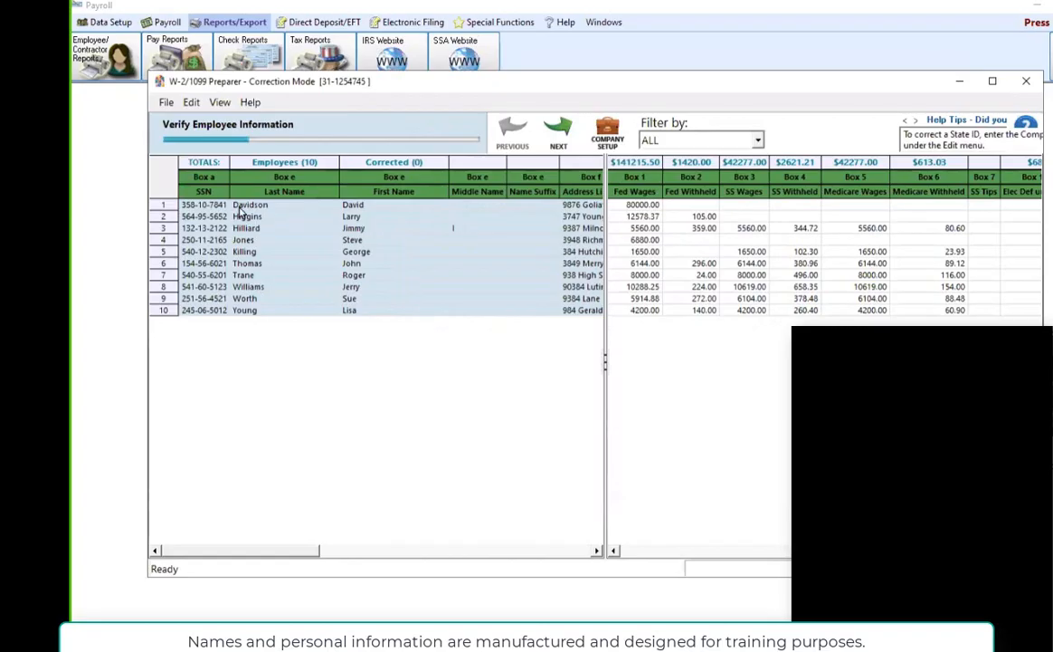
click(161, 205)
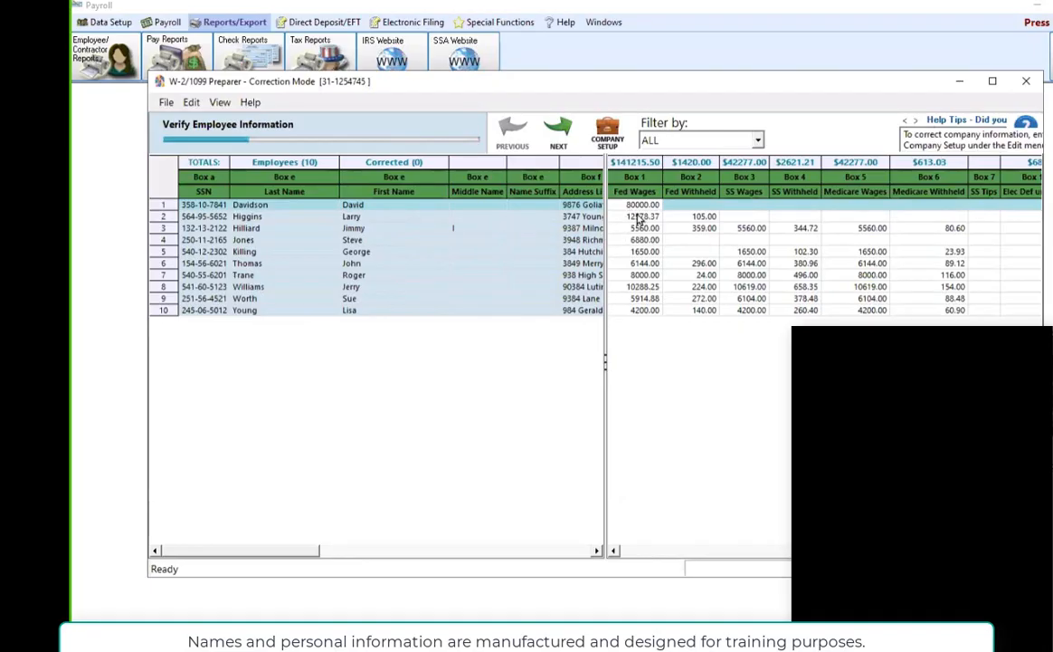
click(628, 205)
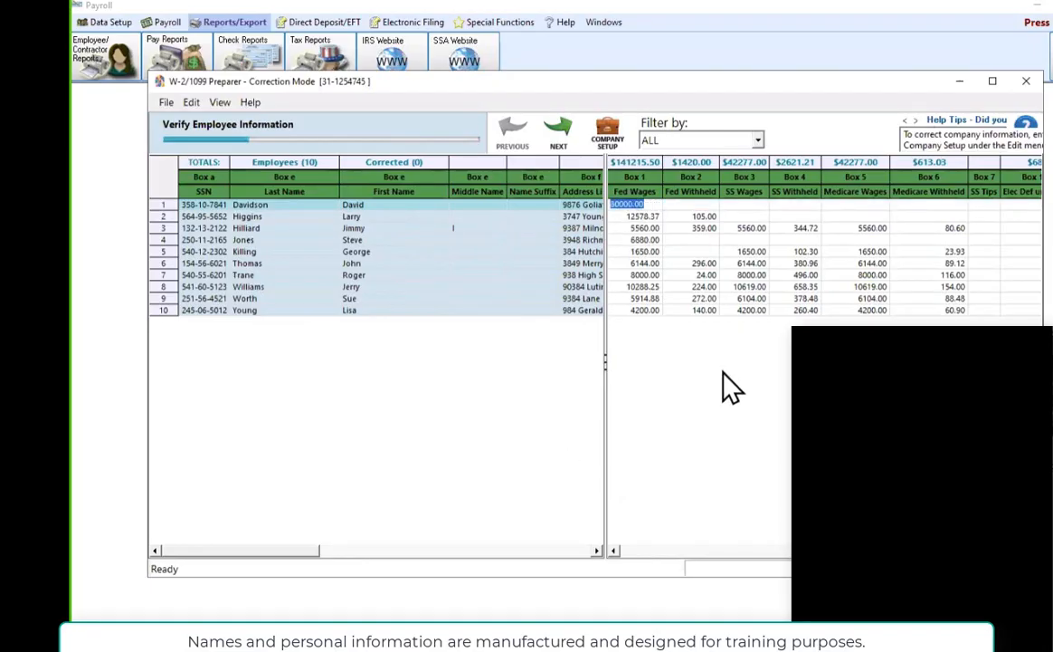
text(50000.00)
key(Return)
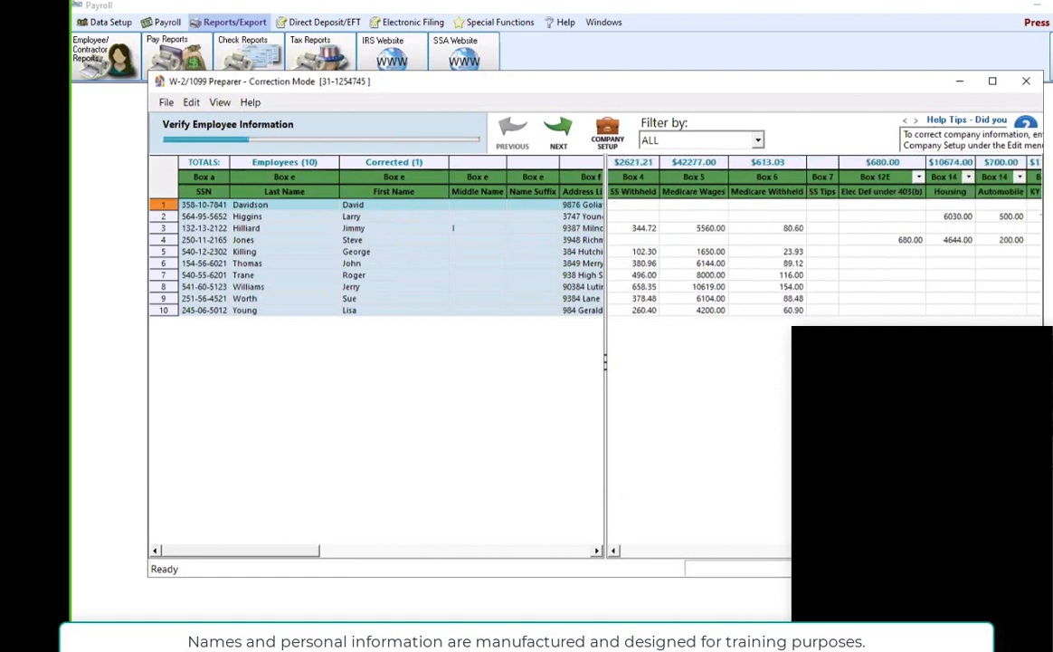
Step: Enter 30000.00 as the same employee's Box 14 Housing amount
click(945, 205)
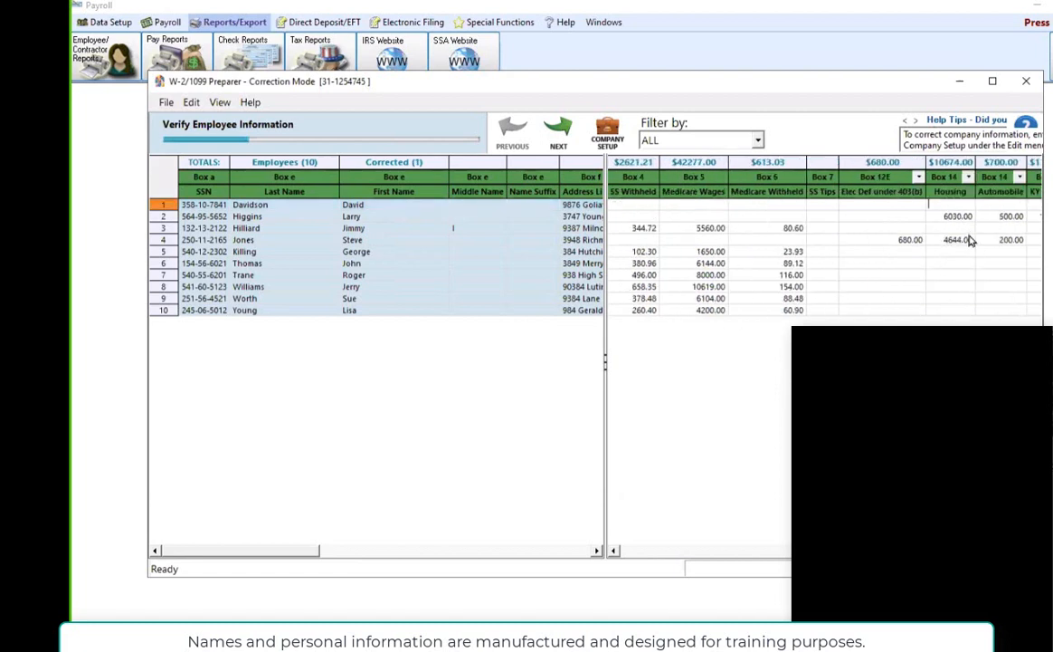
text(3000)
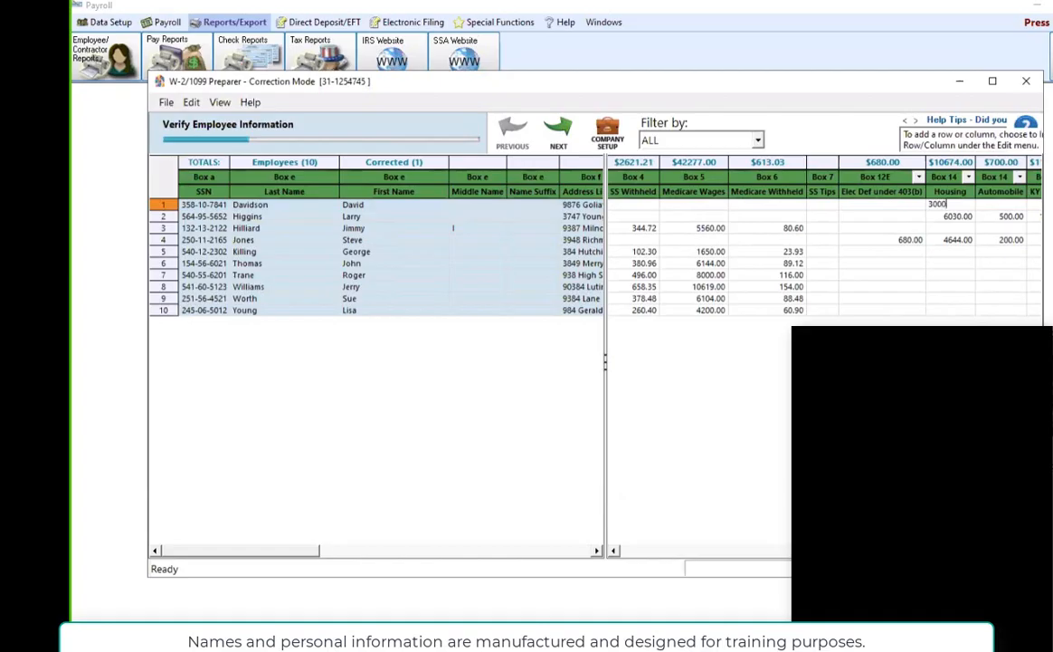
text(0.00)
click(963, 219)
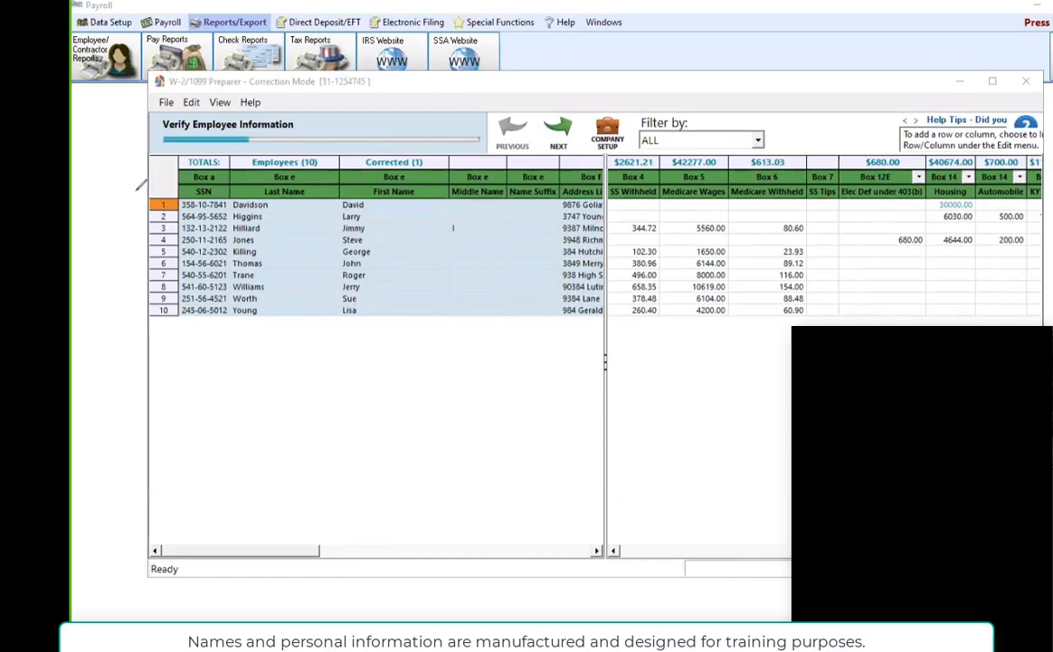
mouse_move(170, 181)
mouse_down()
mouse_move(178, 192)
mouse_move(158, 207)
mouse_move(115, 201)
mouse_move(163, 185)
mouse_up()
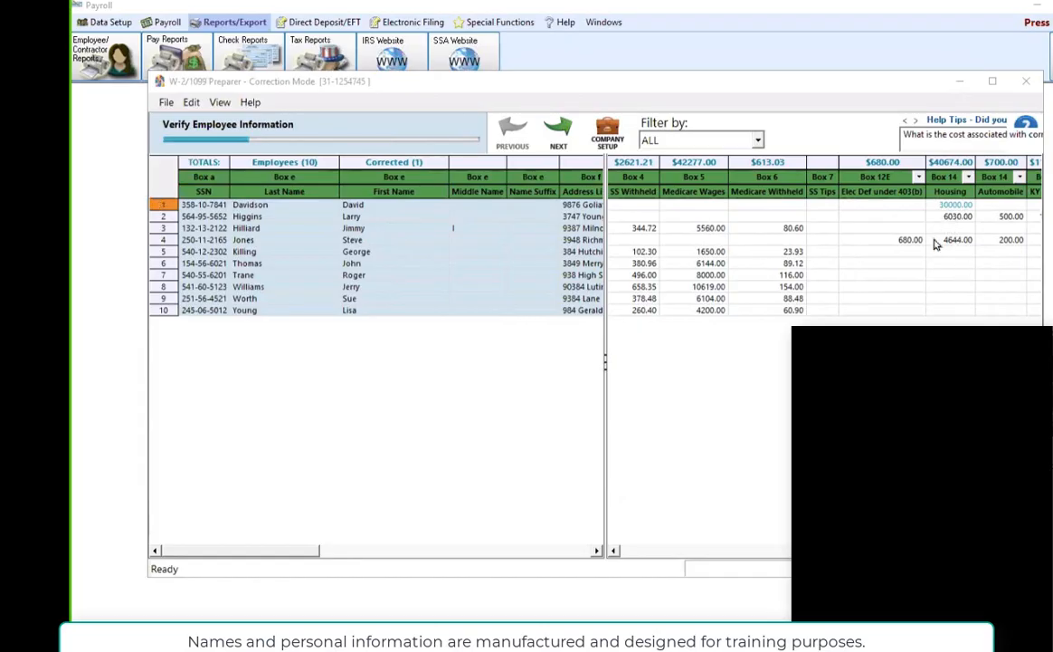
Step: Set the first employee's Box 16 OH Wages to 50000 in the 2024-12-31 state detail record
drag(849, 551, 905, 552)
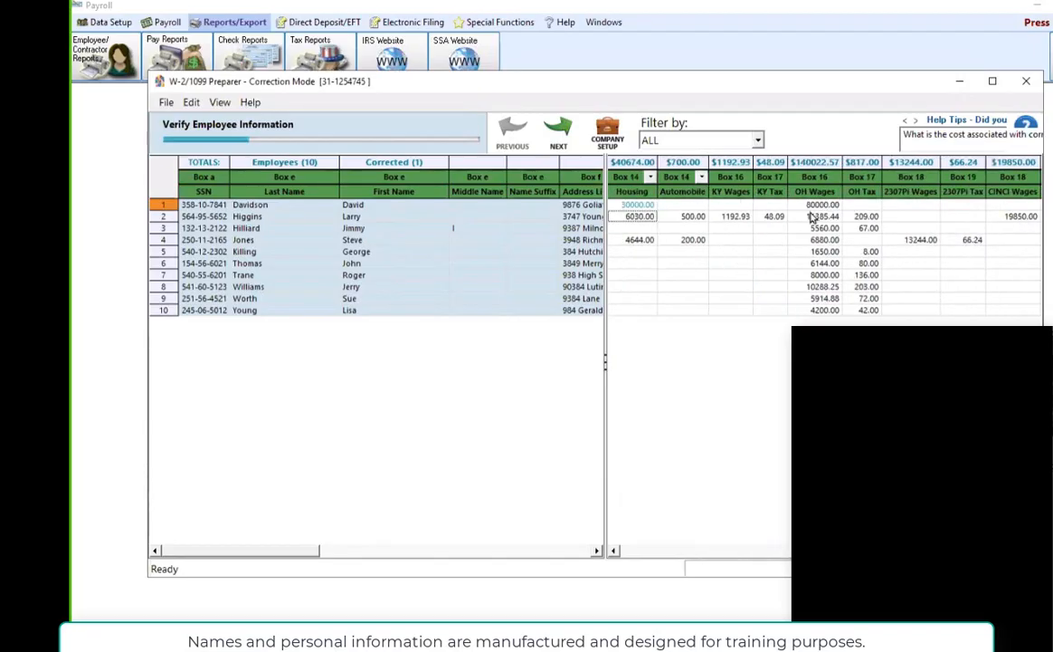
double_click(817, 205)
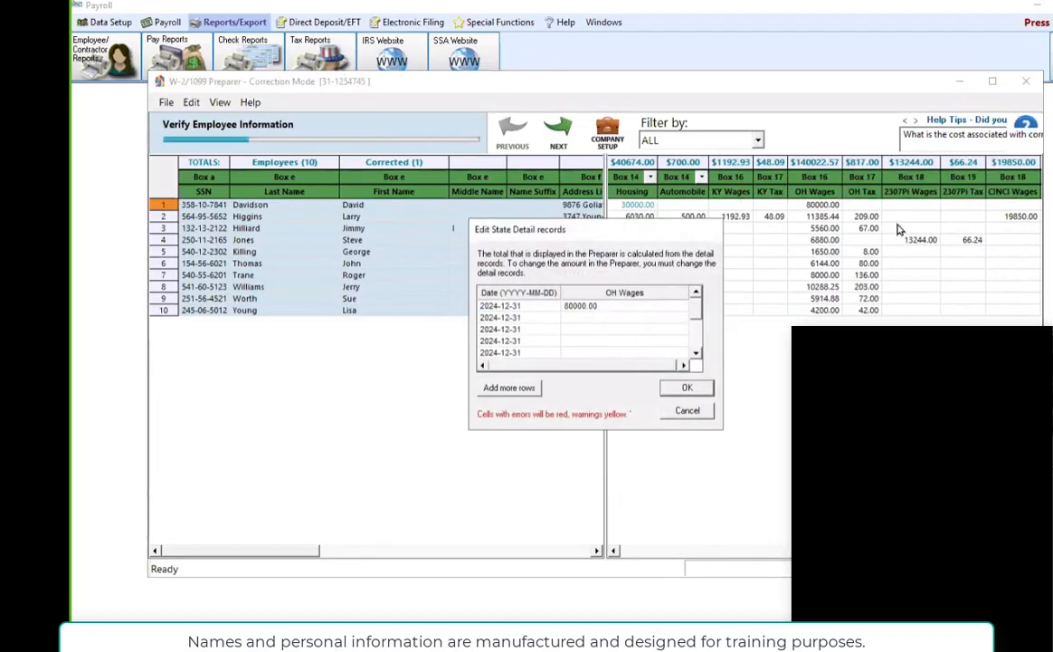
double_click(587, 307)
text(50000)
click(686, 389)
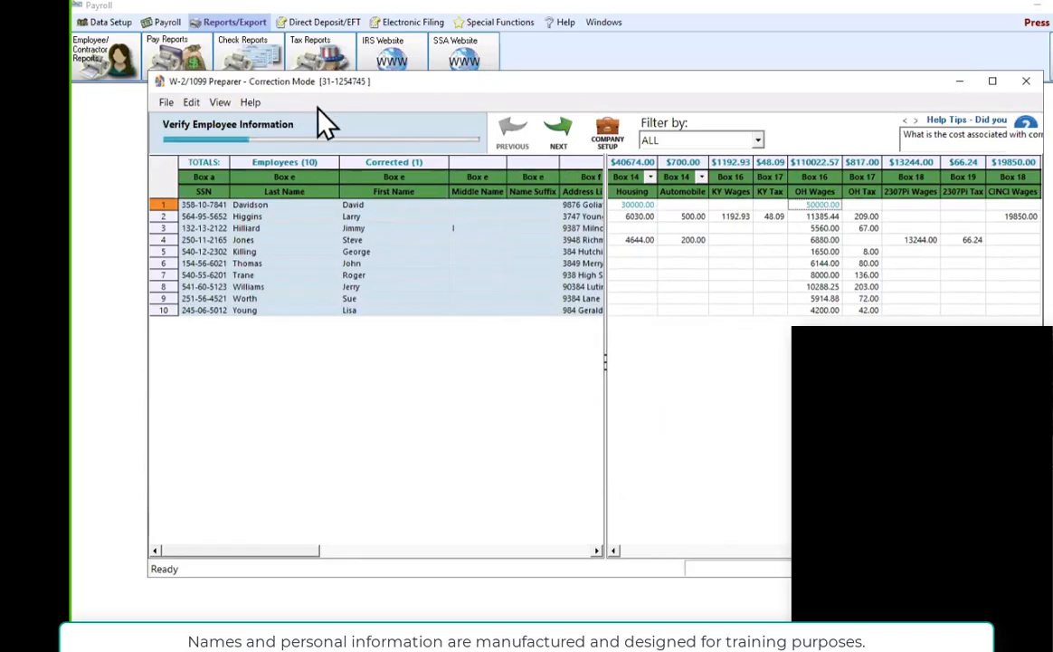
Step: Complete the data verification stages, continuing without correcting the school district tax warnings and agreeing that the figures were double-checked
click(563, 132)
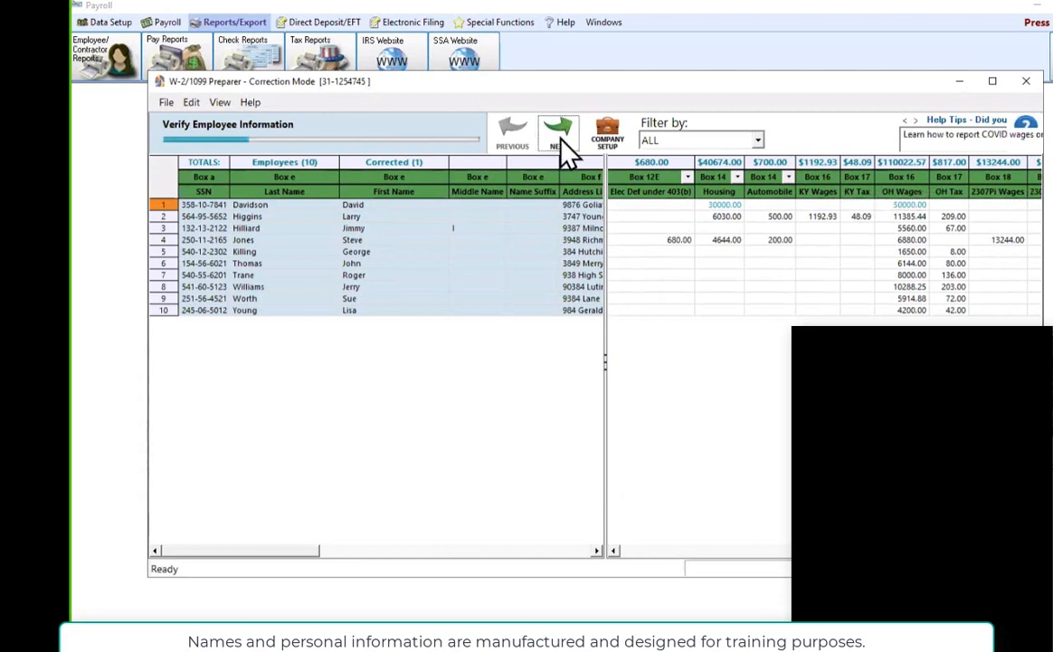
click(561, 145)
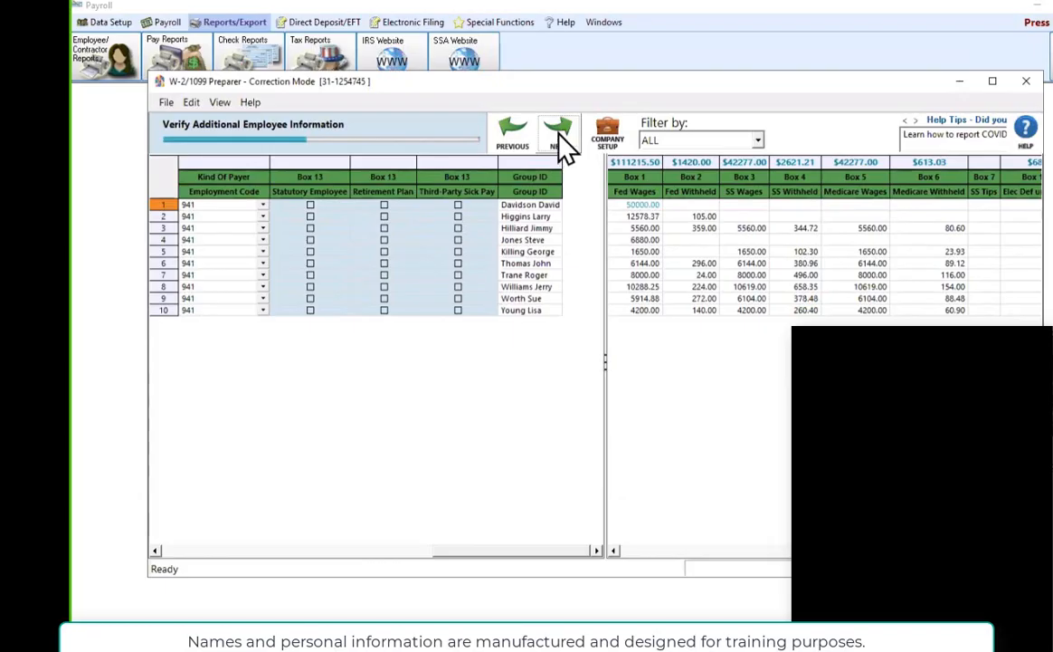
click(559, 141)
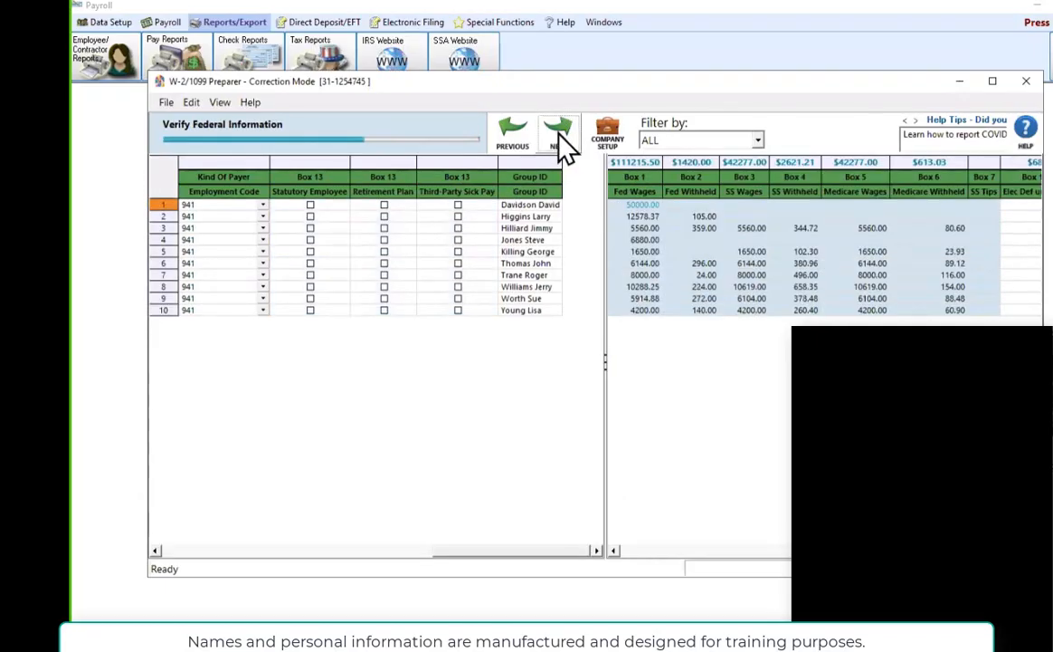
click(560, 141)
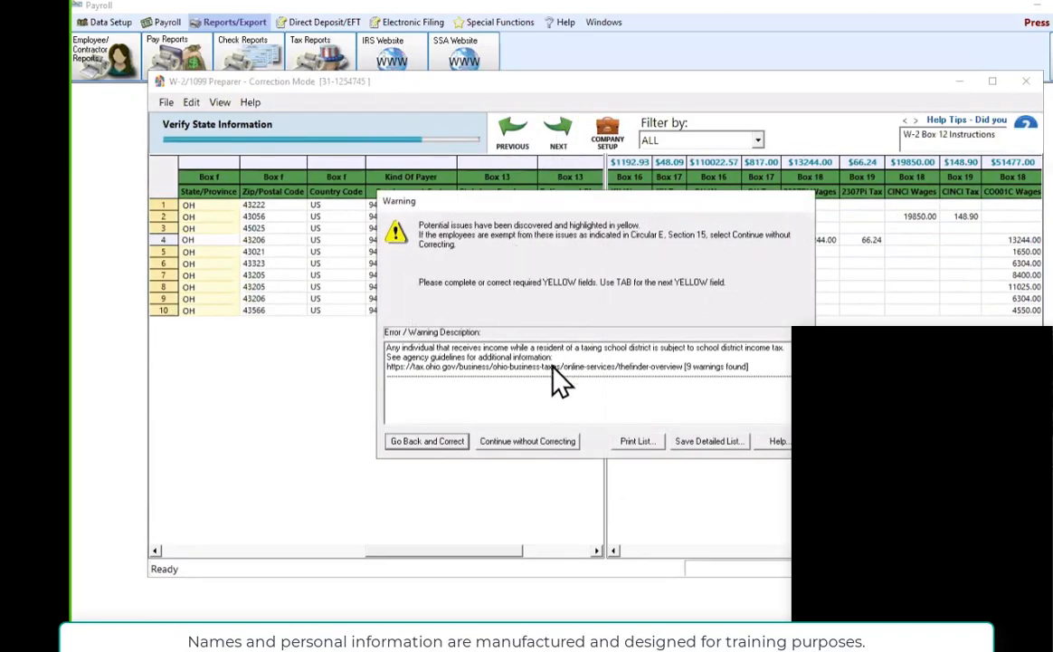
click(523, 446)
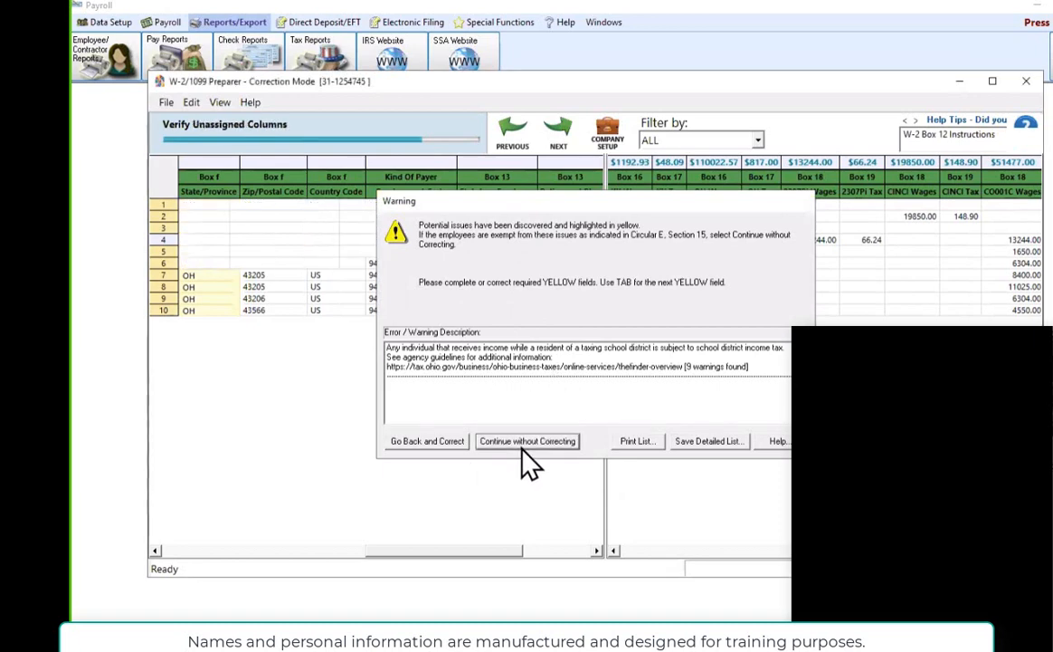
click(557, 138)
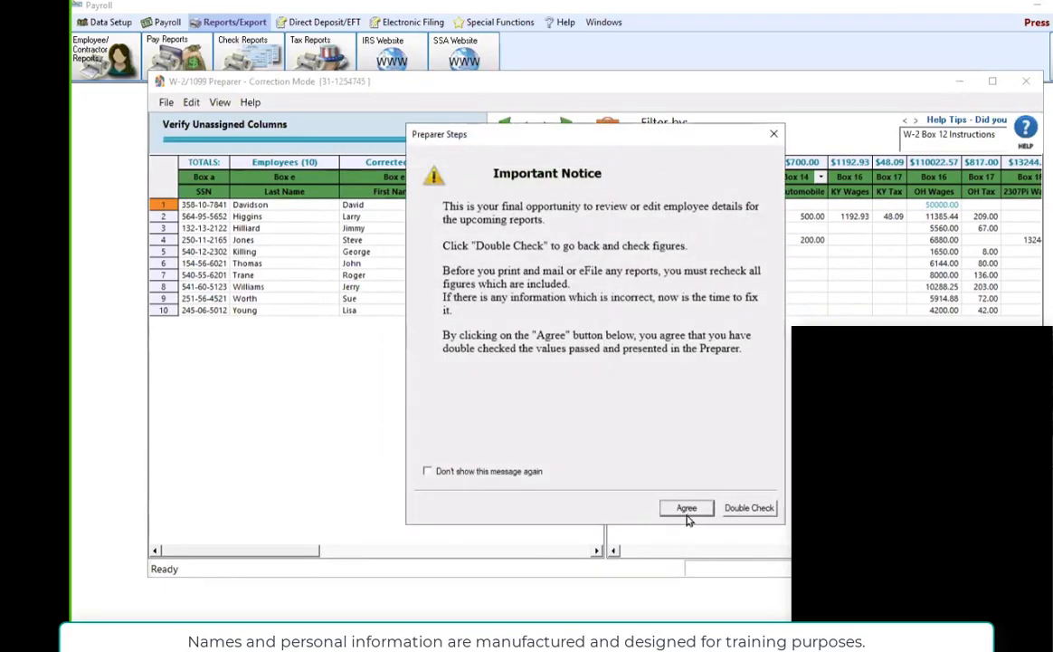
click(685, 508)
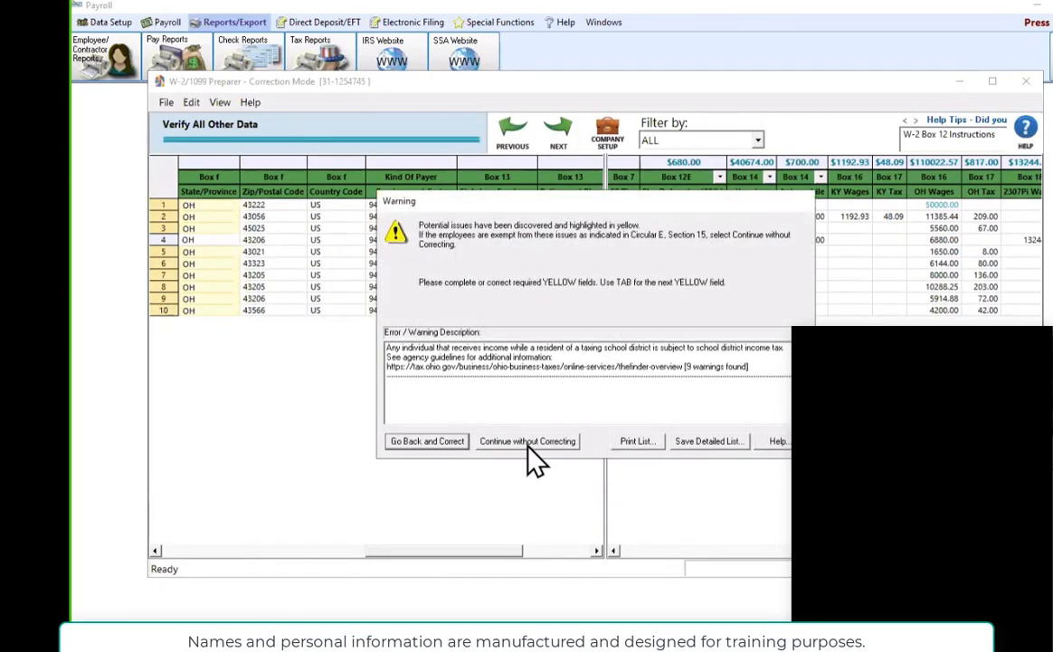
click(527, 443)
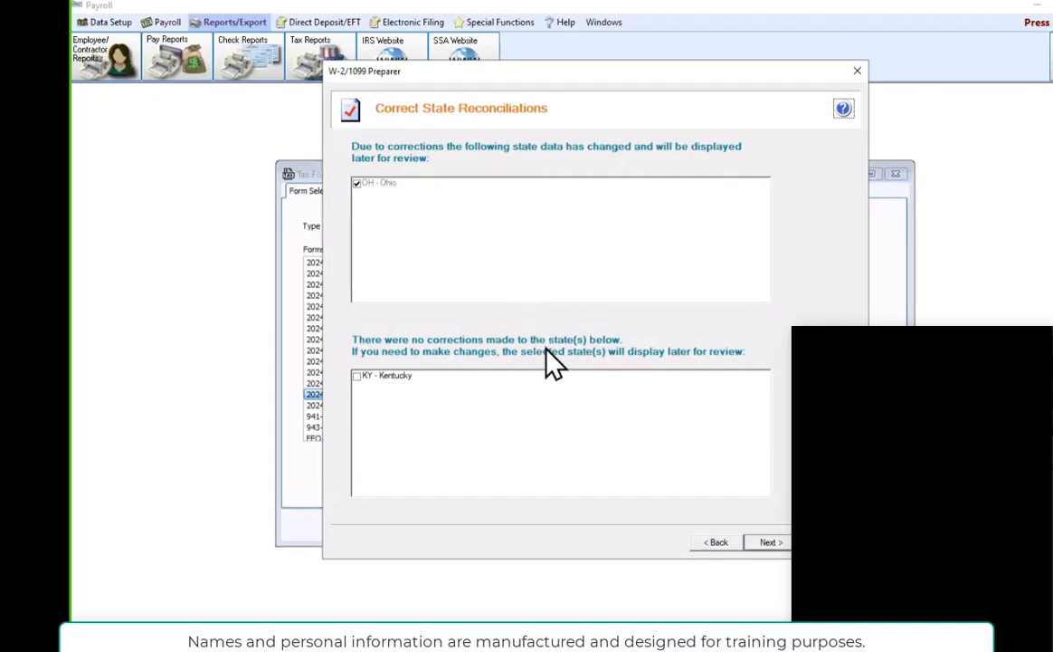
Step: Accept Ohio as the only state reconciliation to correct, review the list of forms, and proceed to the 941 Federal W-2C
click(774, 546)
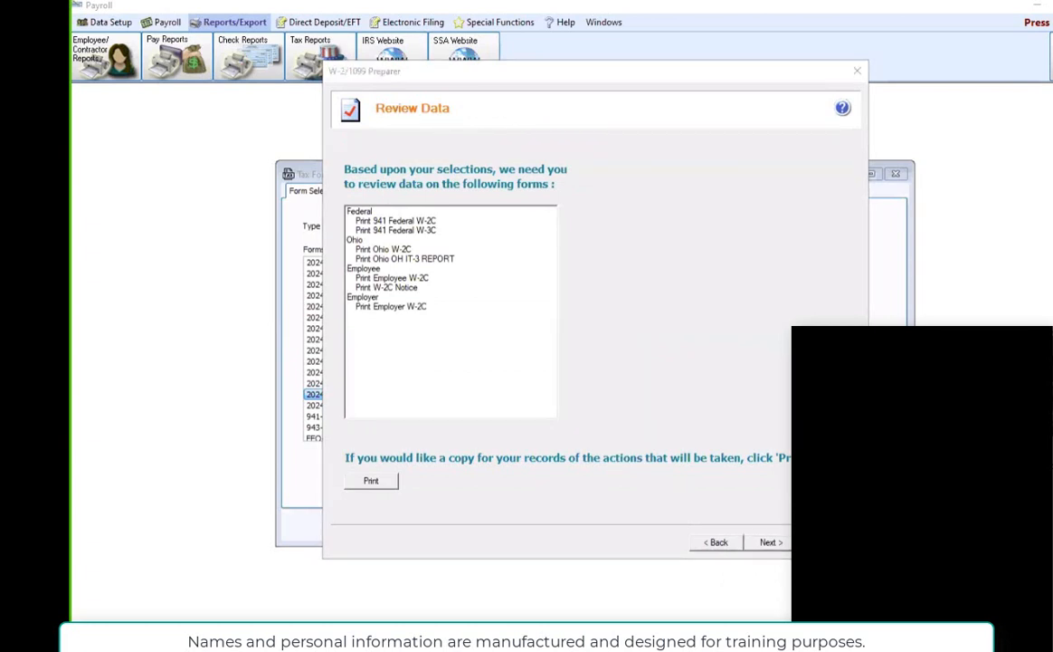
mouse_move(347, 178)
mouse_down()
mouse_move(556, 184)
mouse_move(568, 327)
mouse_move(457, 351)
mouse_move(307, 238)
mouse_move(330, 188)
mouse_move(389, 184)
mouse_up()
click(767, 543)
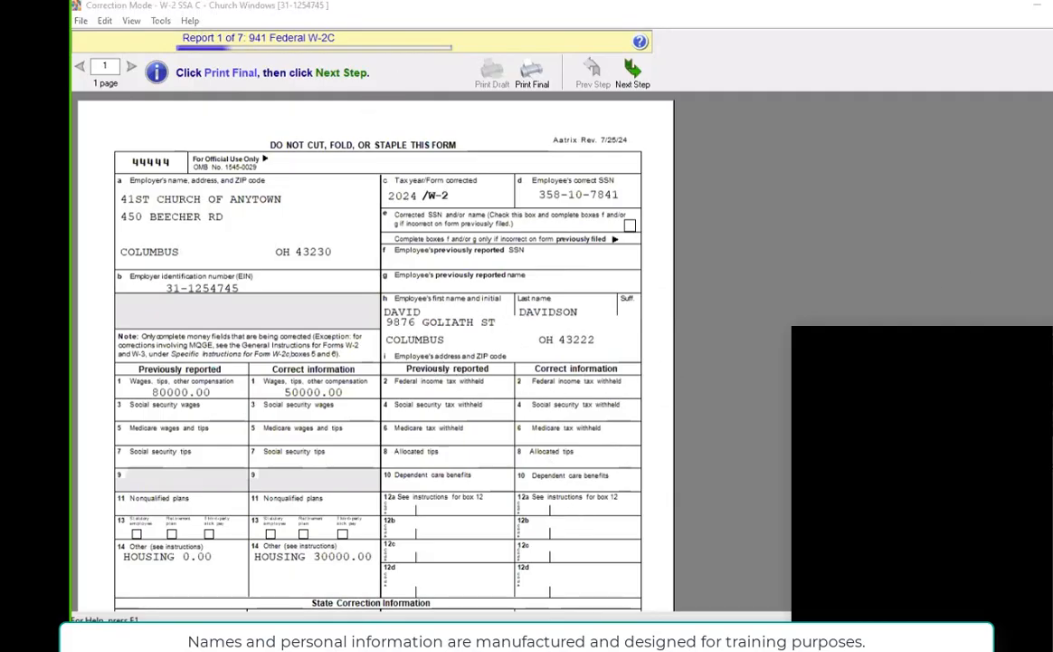
mouse_move(102, 12)
mouse_down()
mouse_move(516, 8)
mouse_move(647, 36)
mouse_move(380, 74)
mouse_move(90, 59)
mouse_move(95, 14)
mouse_up()
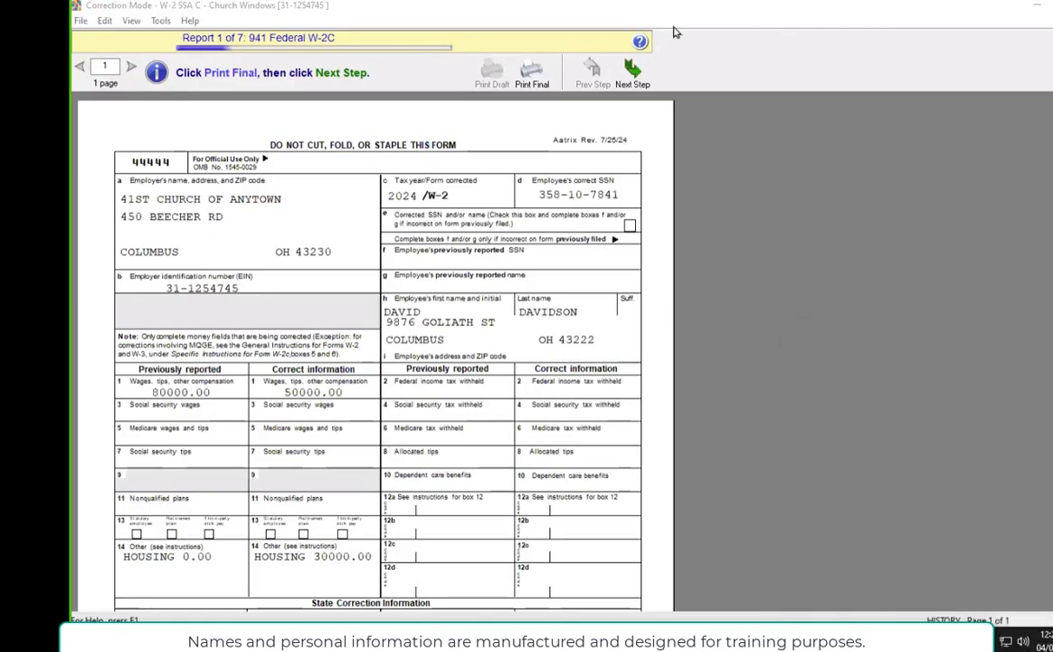
Step: Run the final print of the 941 Federal W-2C with Microsoft Print to PDF, cancelling the file save
click(533, 84)
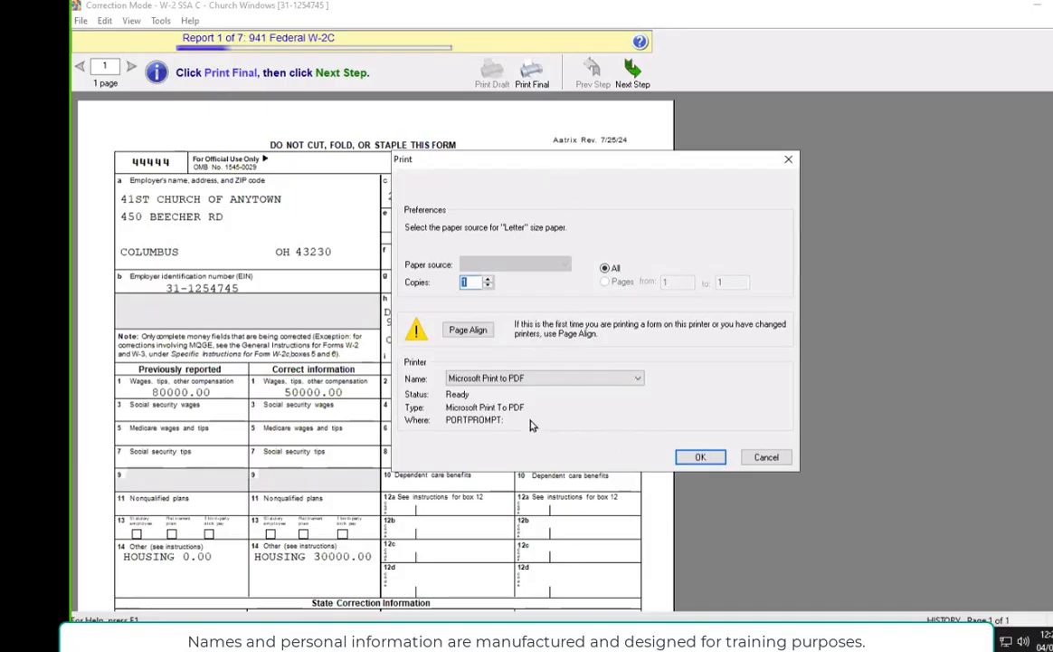
click(698, 457)
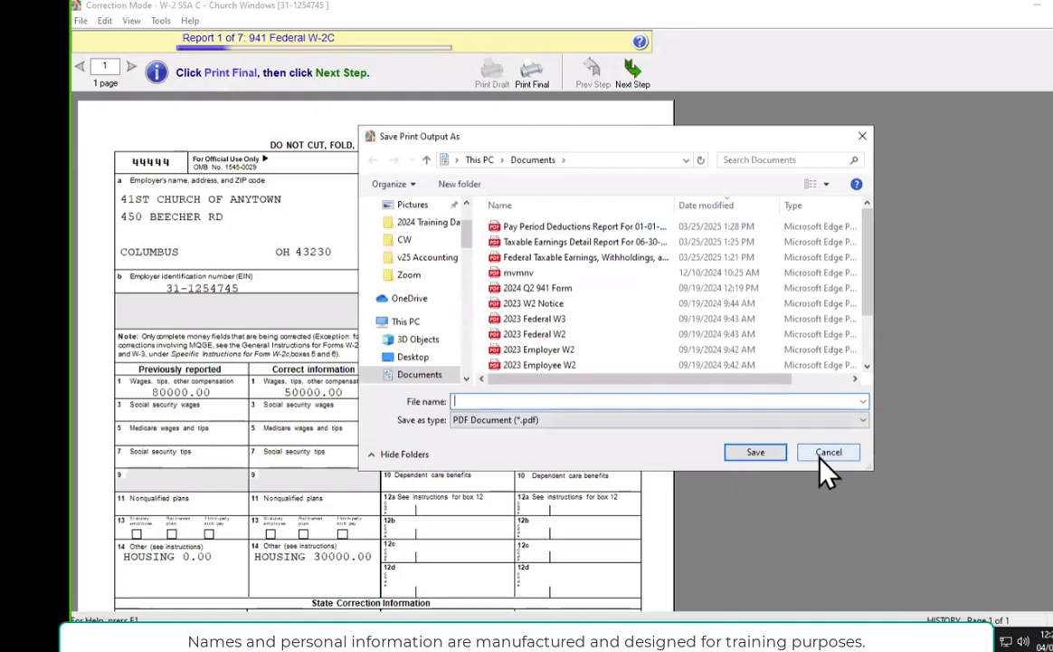
click(825, 457)
click(633, 349)
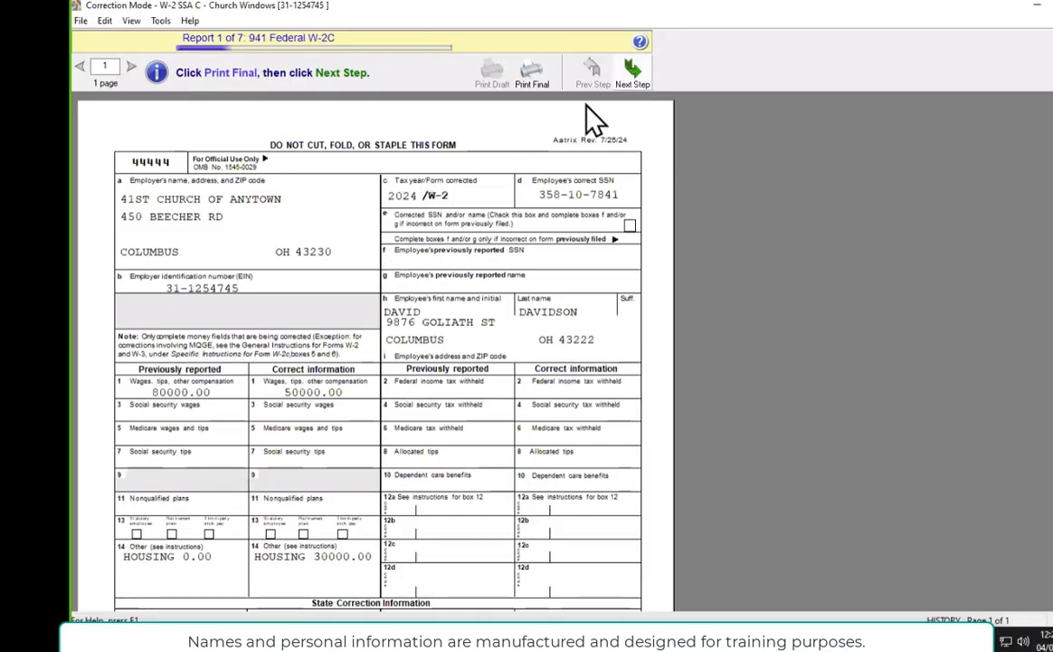
Step: Run the final print of the 941 Federal W-3C without saving a PDF, and review its previously reported and corrected wage amounts
click(619, 82)
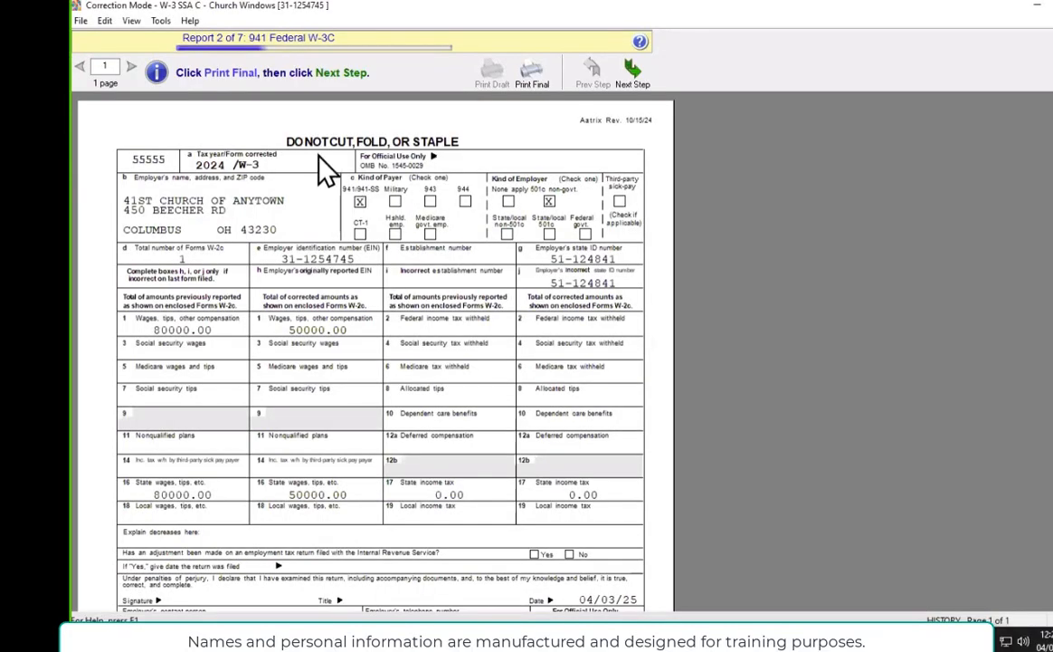
click(531, 80)
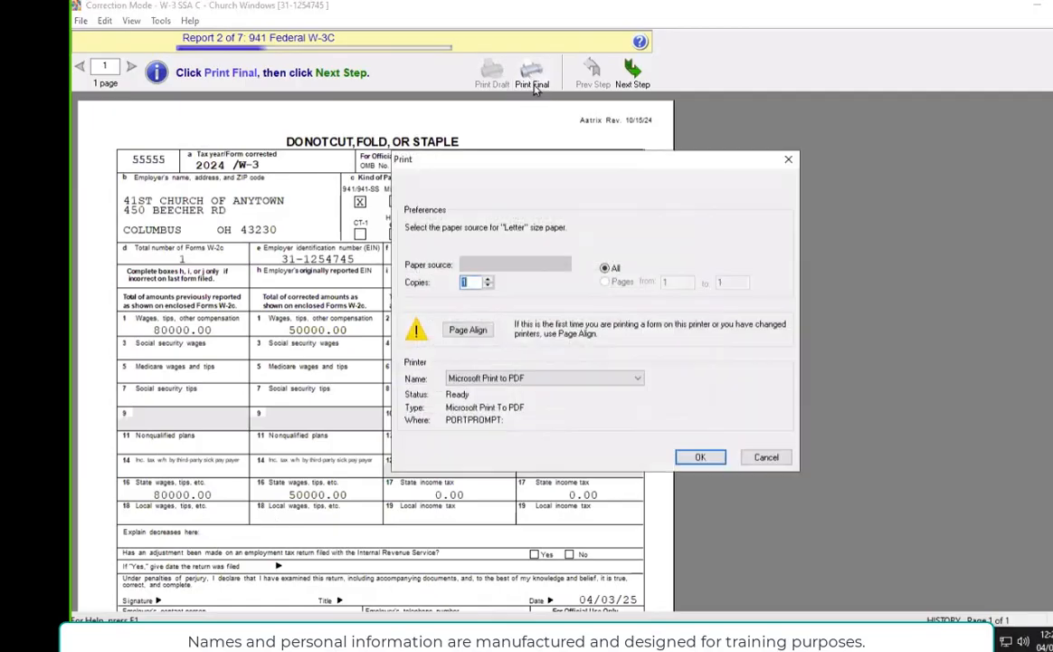
click(715, 460)
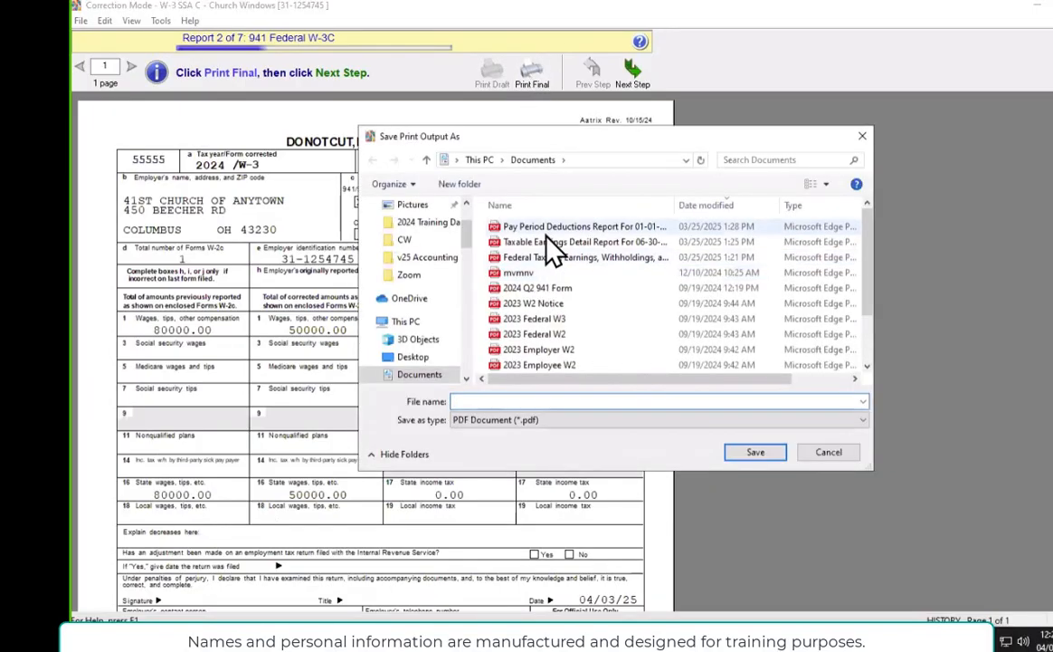
click(824, 453)
click(636, 352)
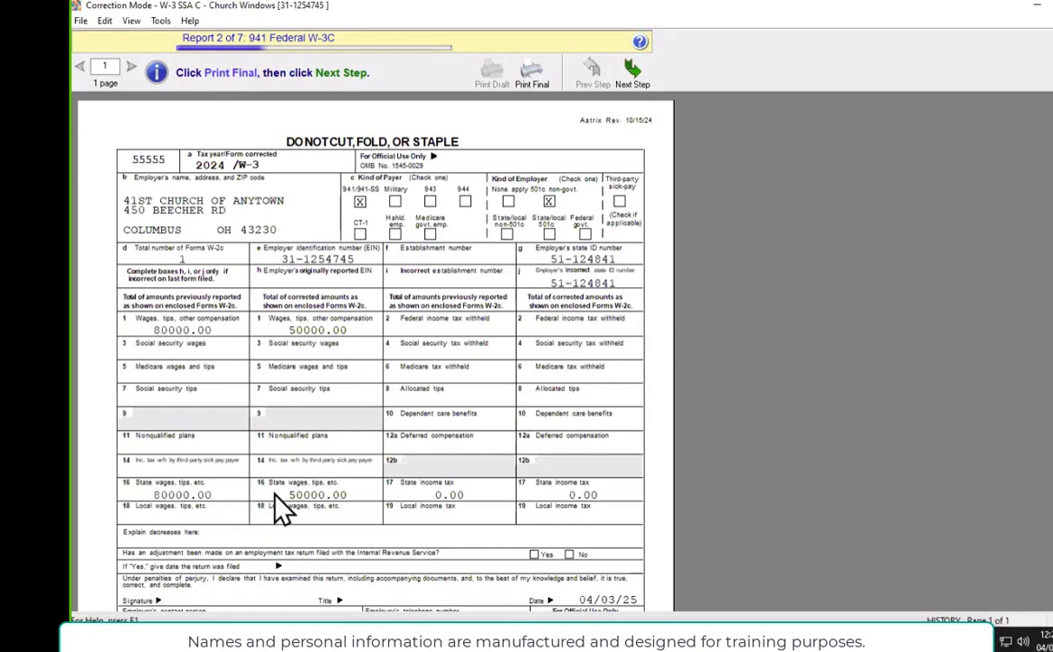
scroll(330, 470, down, 3)
scroll(348, 416, up, 3)
scroll(278, 418, down, 3)
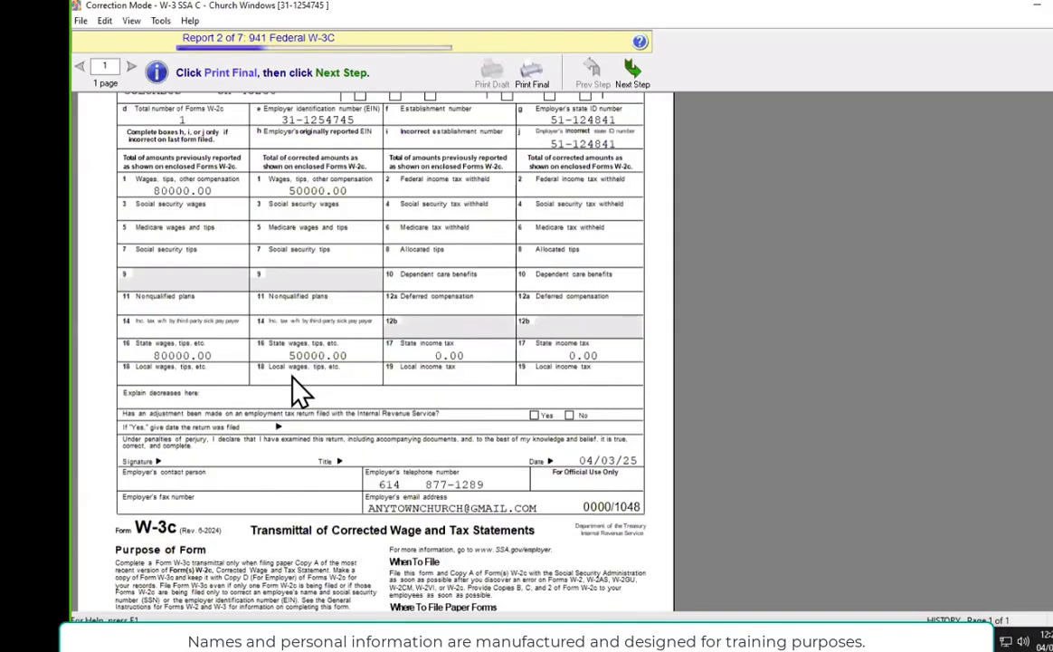
scroll(289, 393, down, 1)
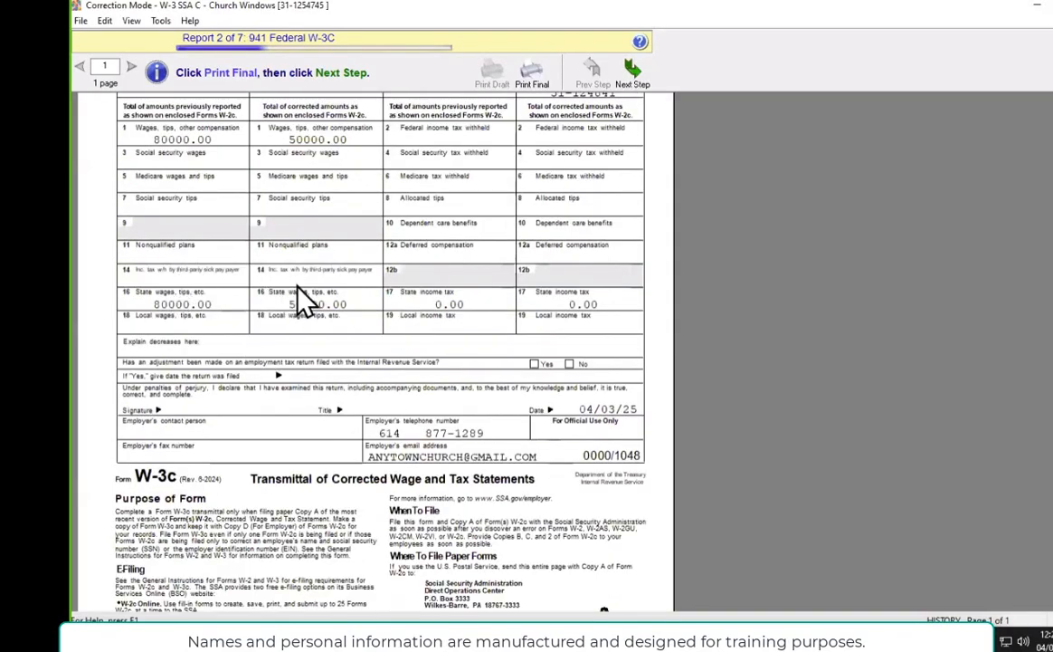
scroll(306, 298, up, 4)
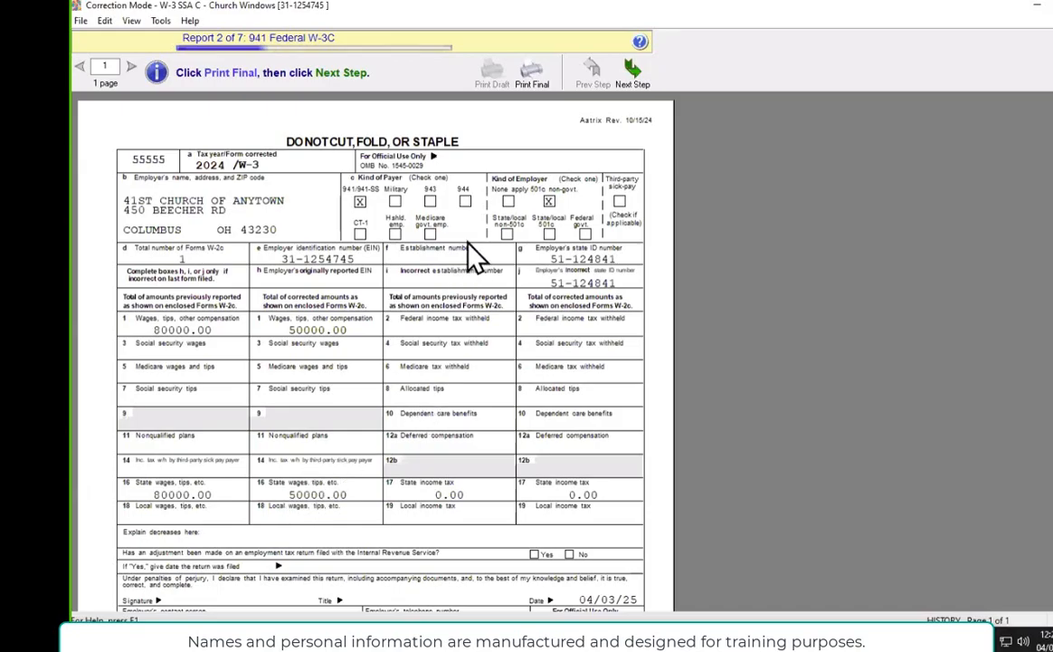
Step: Proceed to the Ohio W-2C, run its final print without saving a PDF, and review its state correction information
click(632, 72)
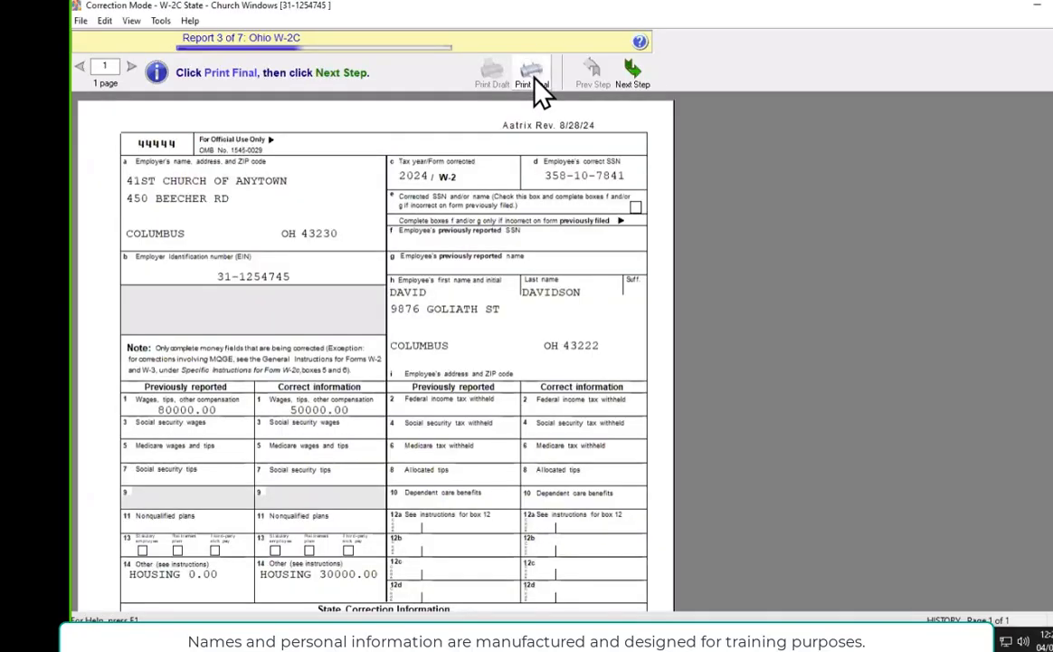
click(533, 80)
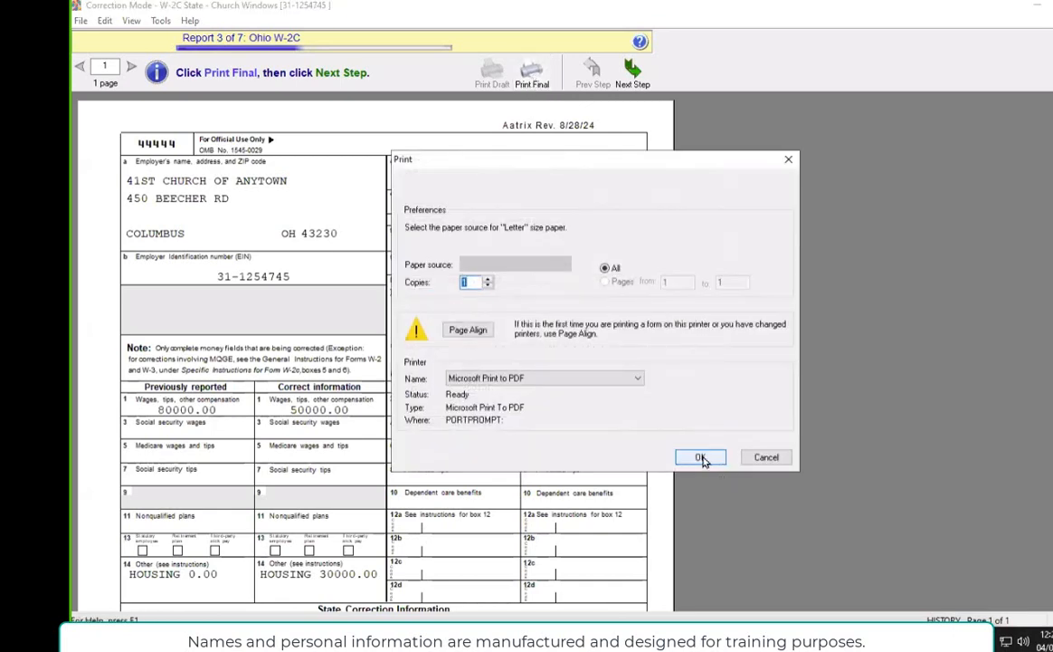
click(700, 457)
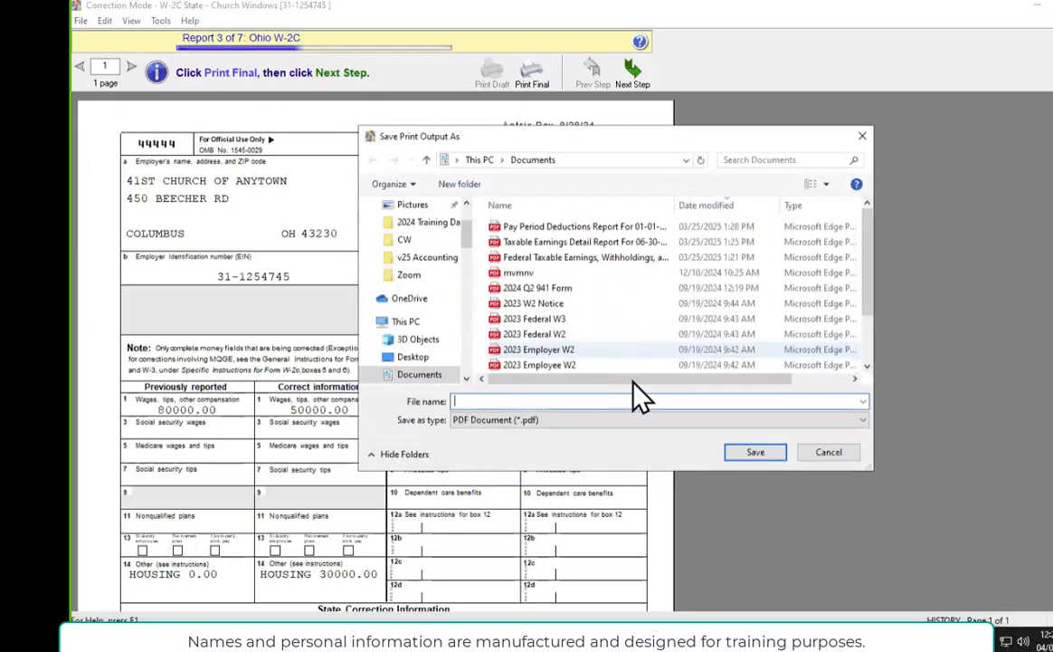
click(816, 450)
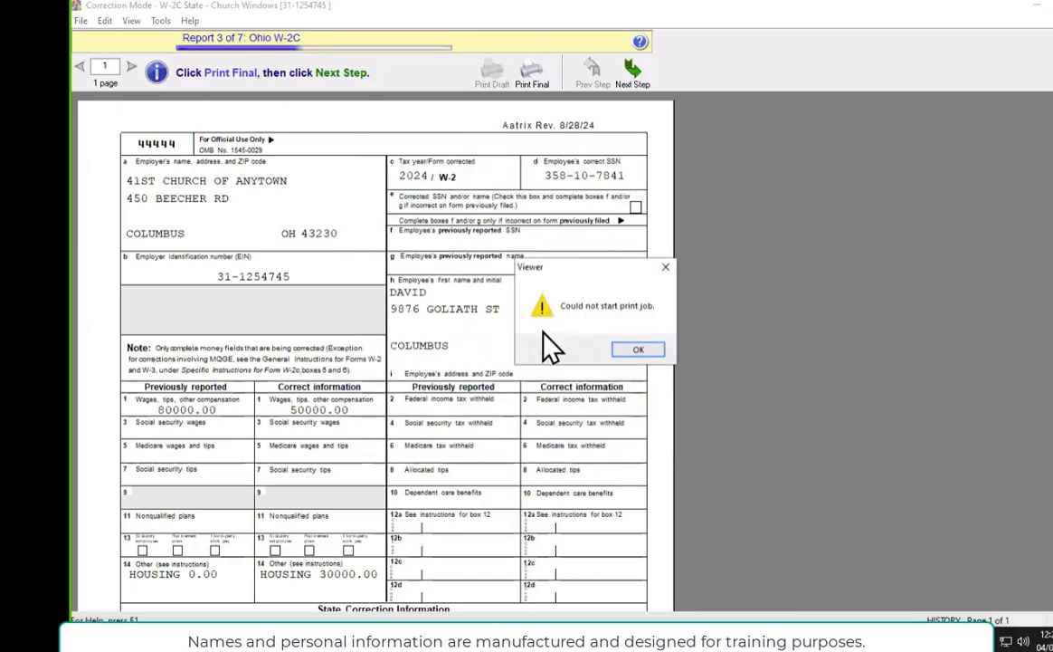
click(637, 350)
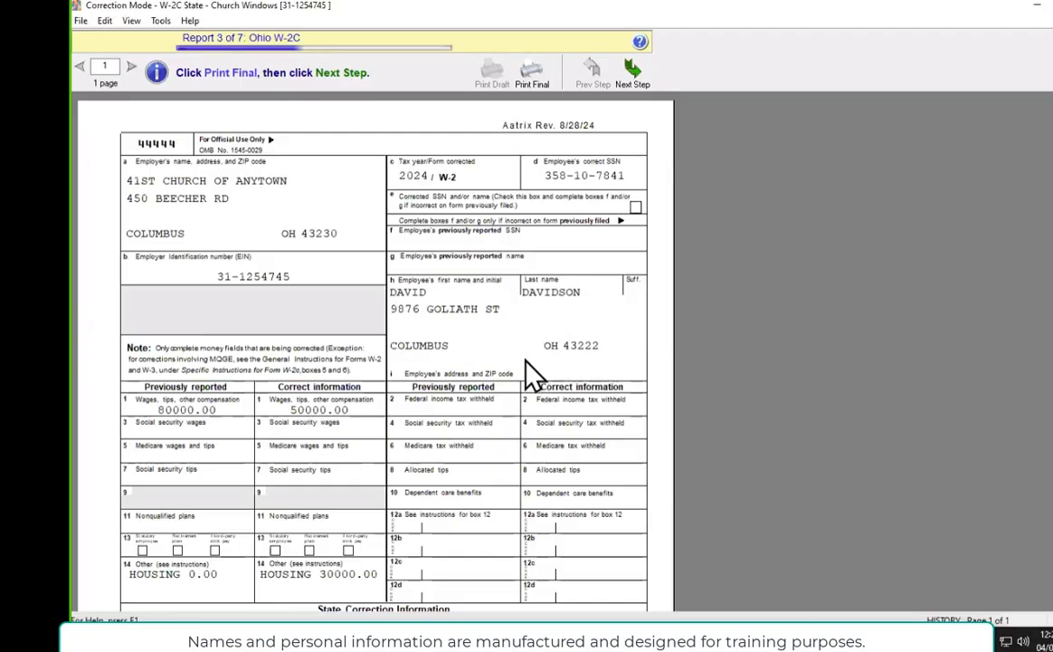
scroll(480, 346, down, 5)
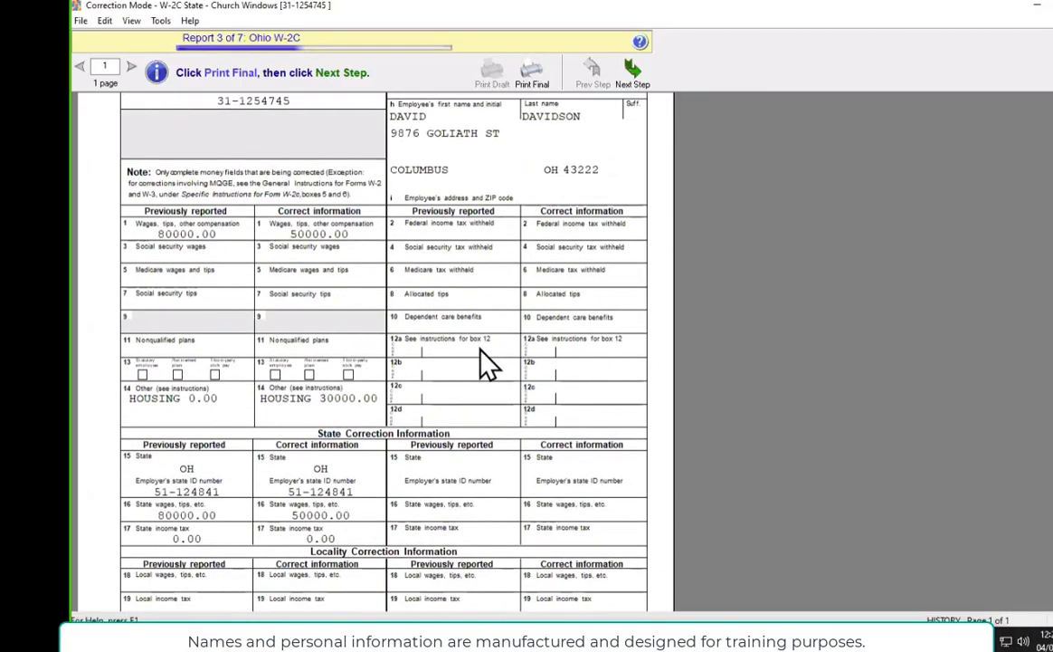
scroll(486, 360, up, 5)
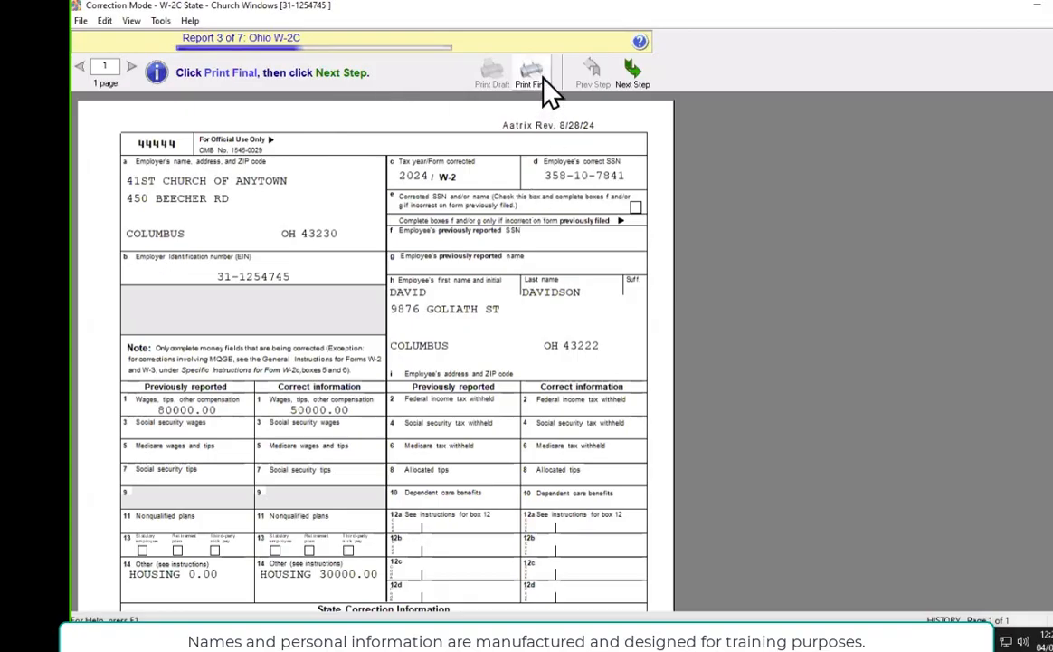
Step: Proceed to the Ohio IT-3 report and complete its required red fields with placeholder text for the title and 04032025 in the remaining field
click(633, 76)
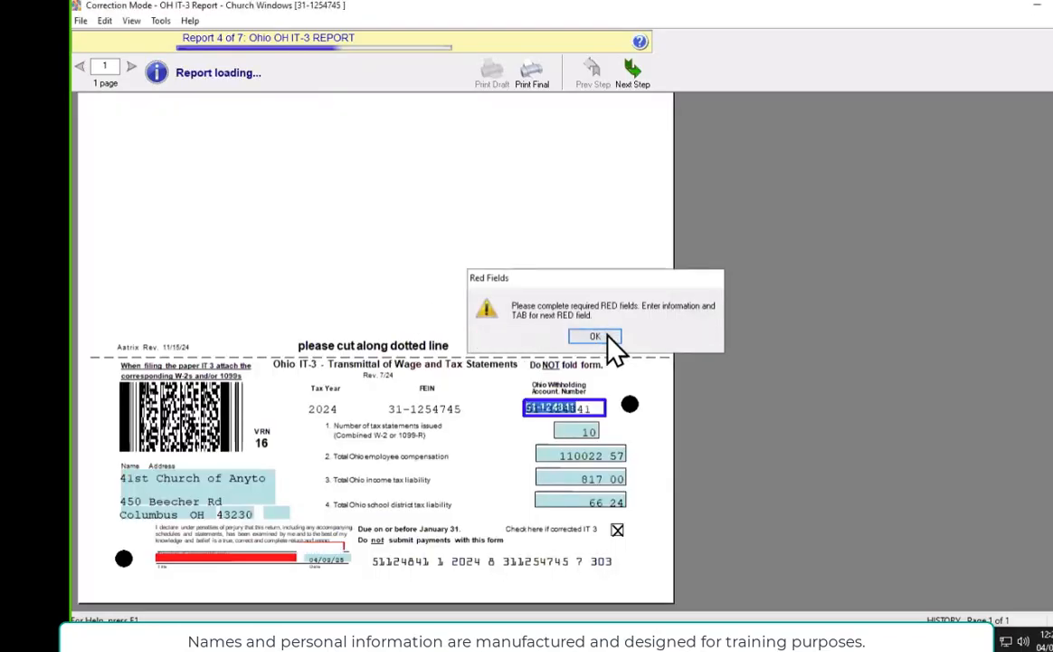
click(607, 336)
click(224, 561)
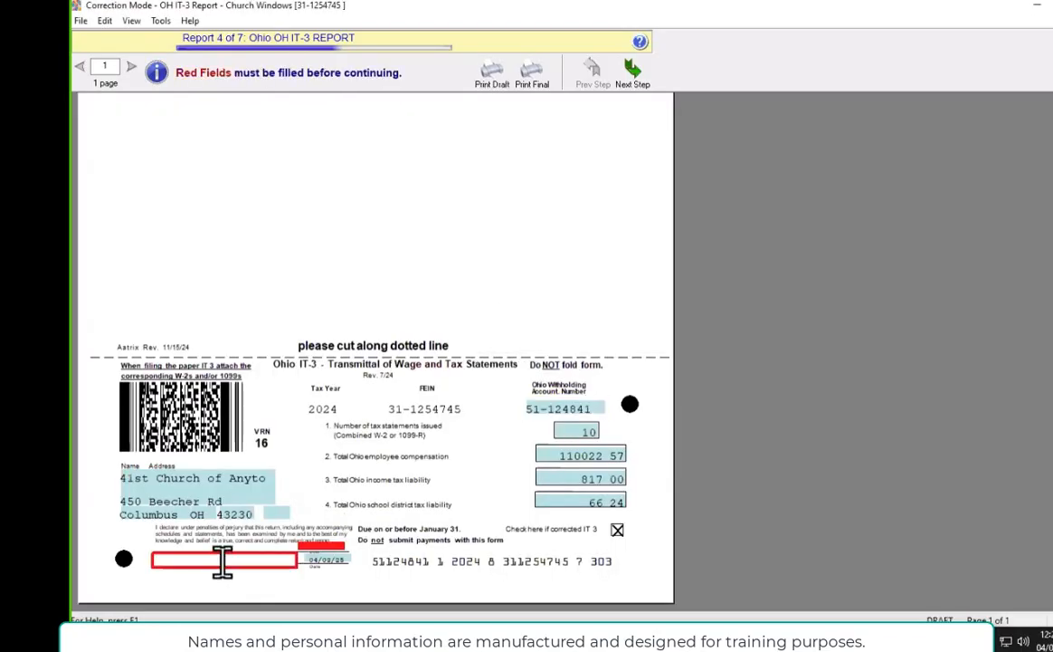
text(sawpeifjlnwrklognre)
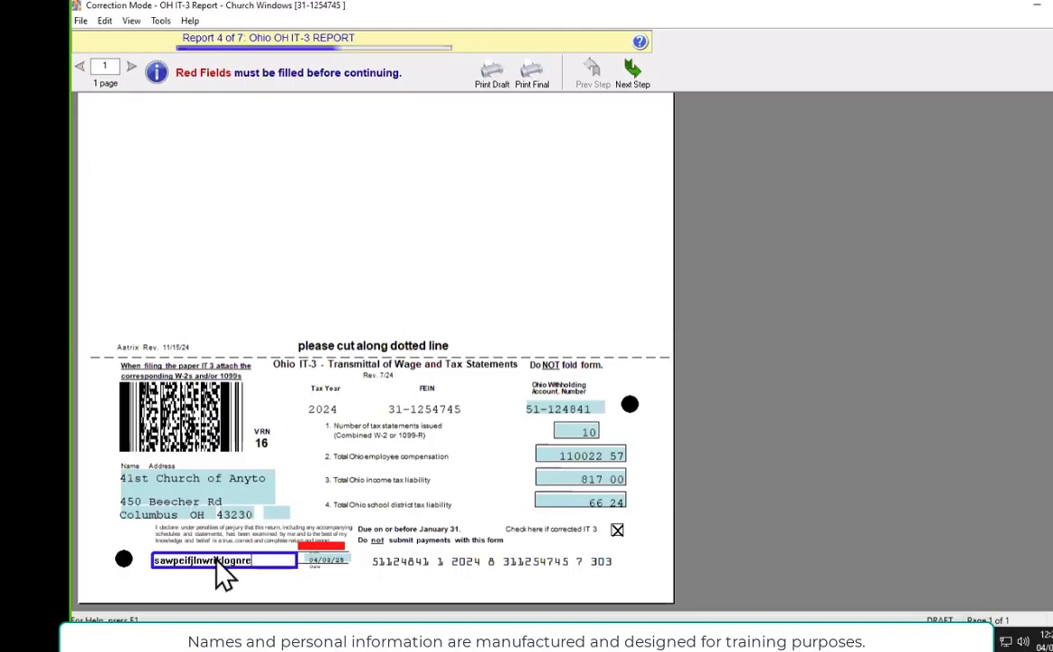
key(Tab)
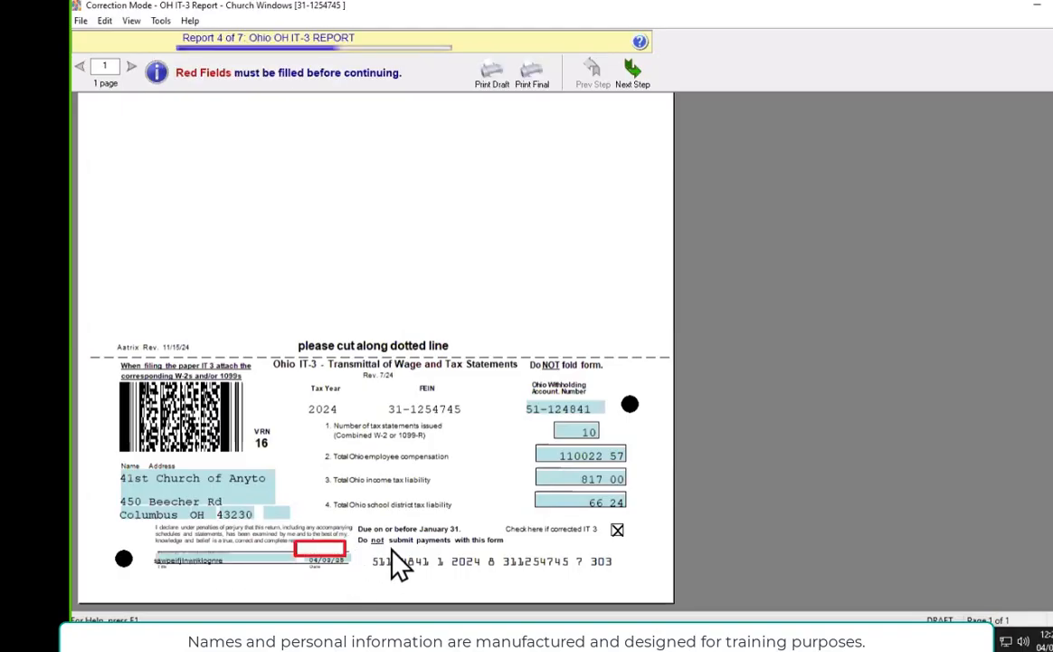
text(04032025)
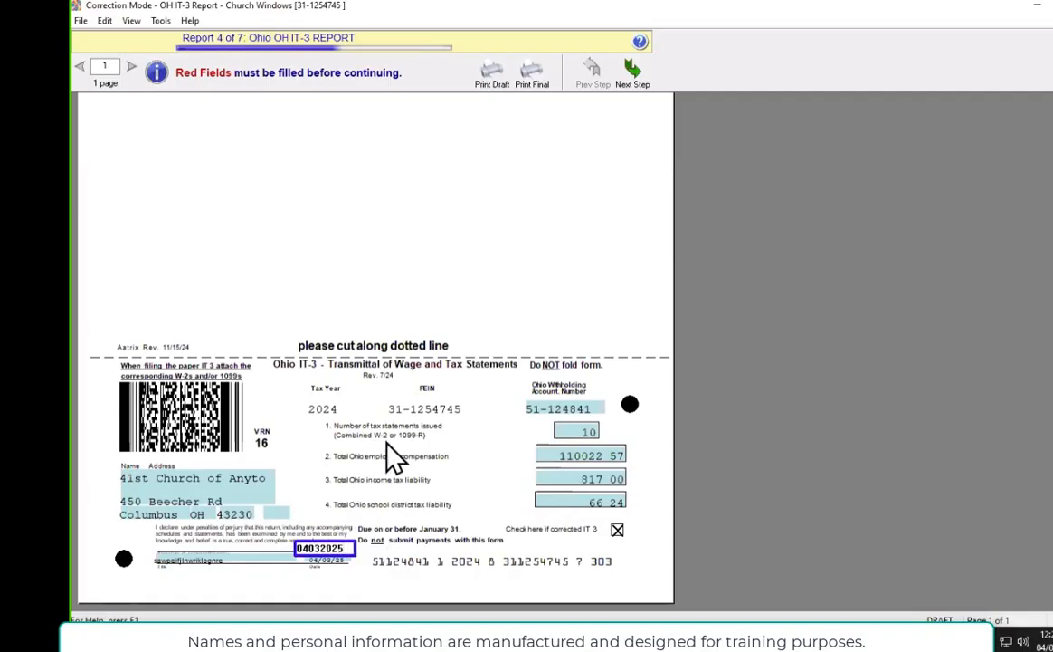
Step: Run the final print of the Ohio IT-3, agreeing that the figures were double-checked and cancelling the PDF save, and review the transmittal
click(532, 88)
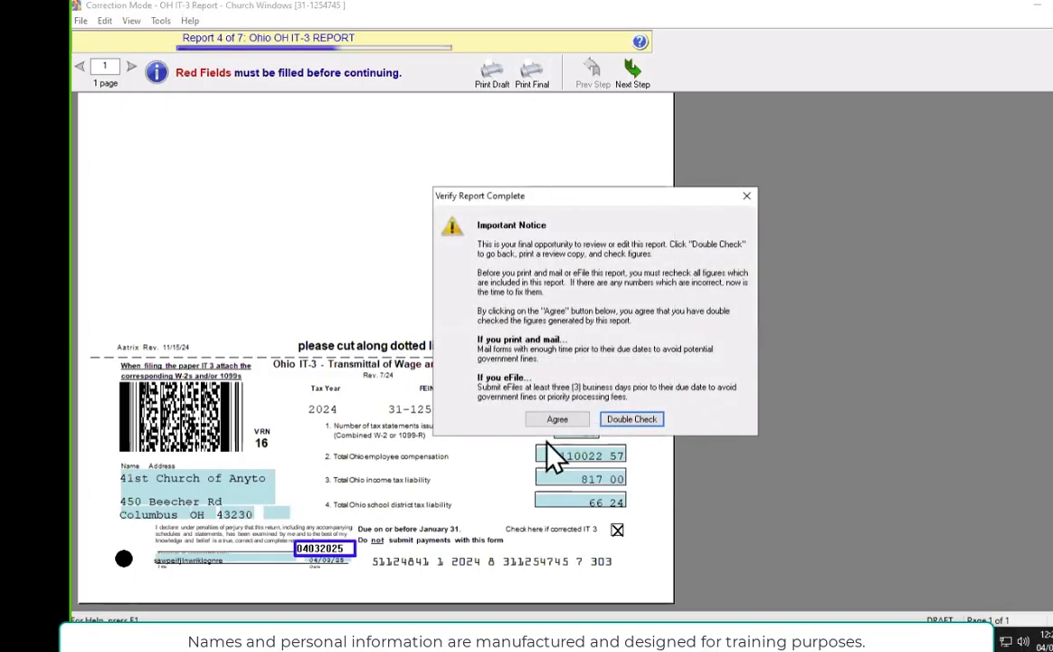
click(564, 422)
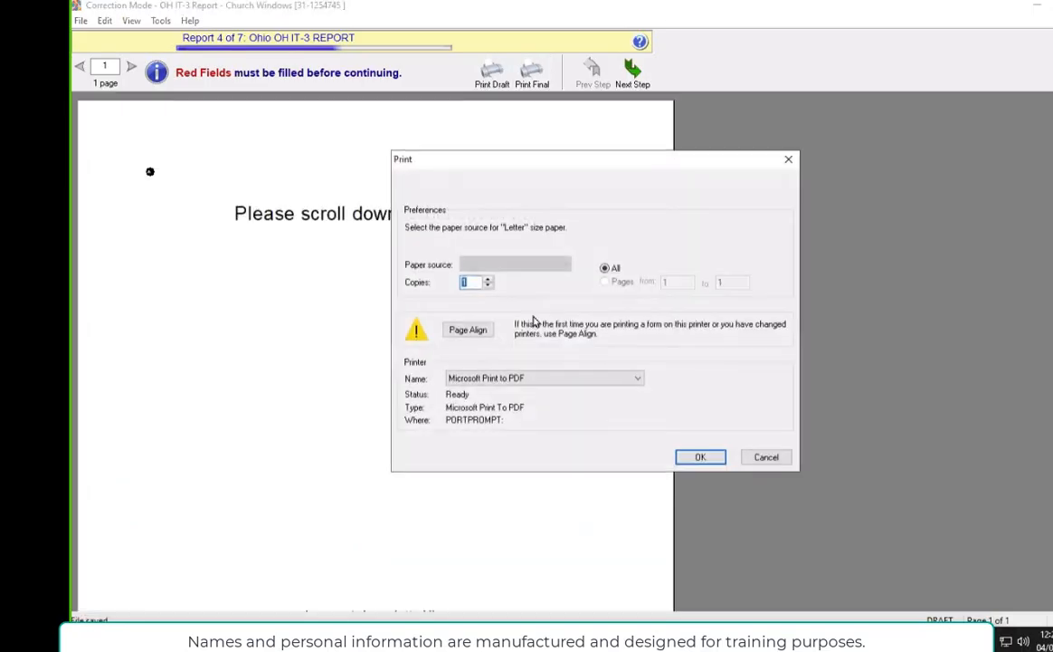
click(689, 459)
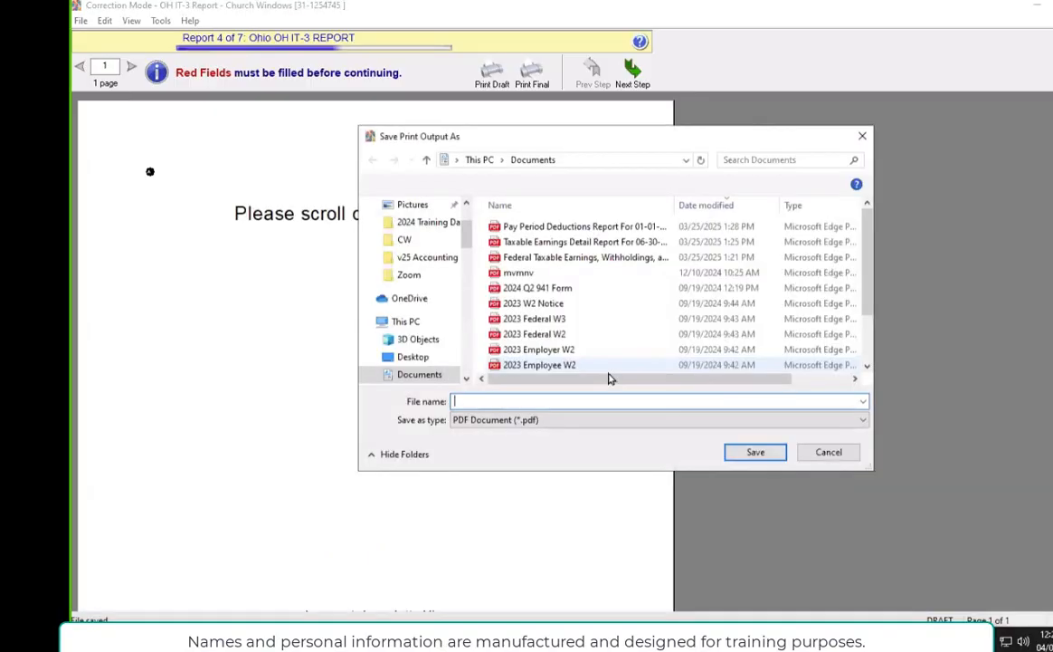
click(816, 456)
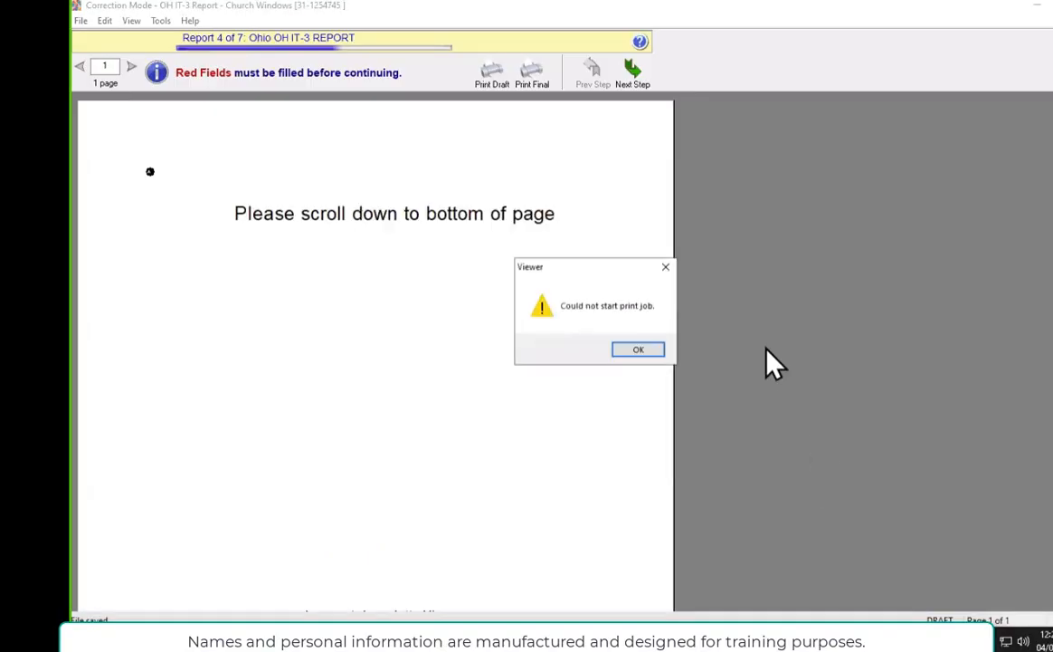
click(625, 350)
scroll(626, 344, down, 5)
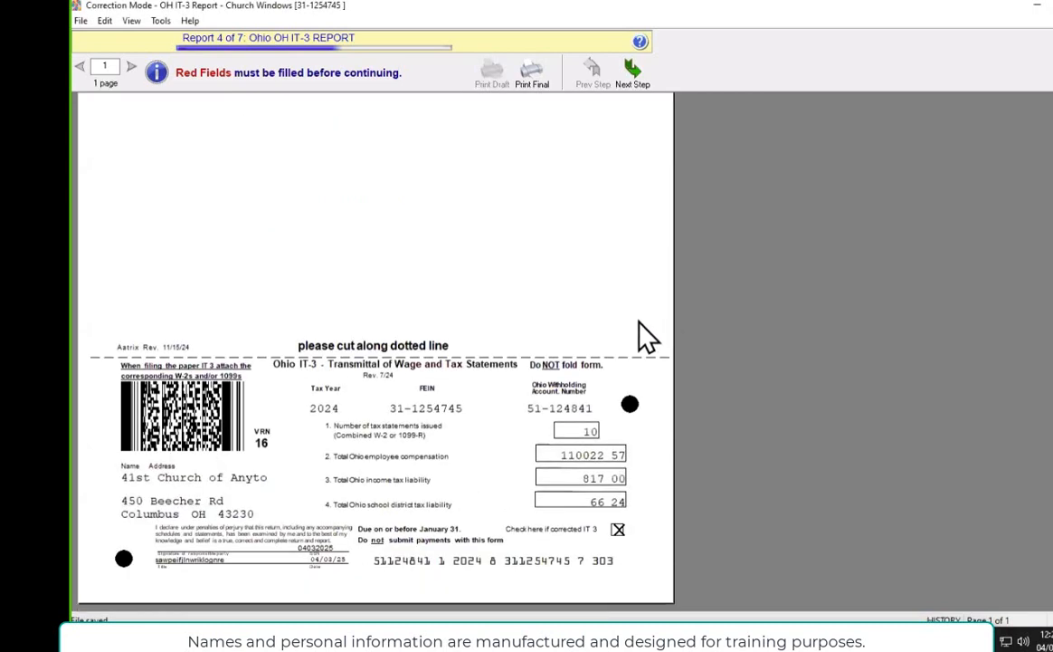
Step: Proceed to the Employee W-2C and run its final print with Microsoft Print to PDF, cancelling the remaining print output
click(639, 73)
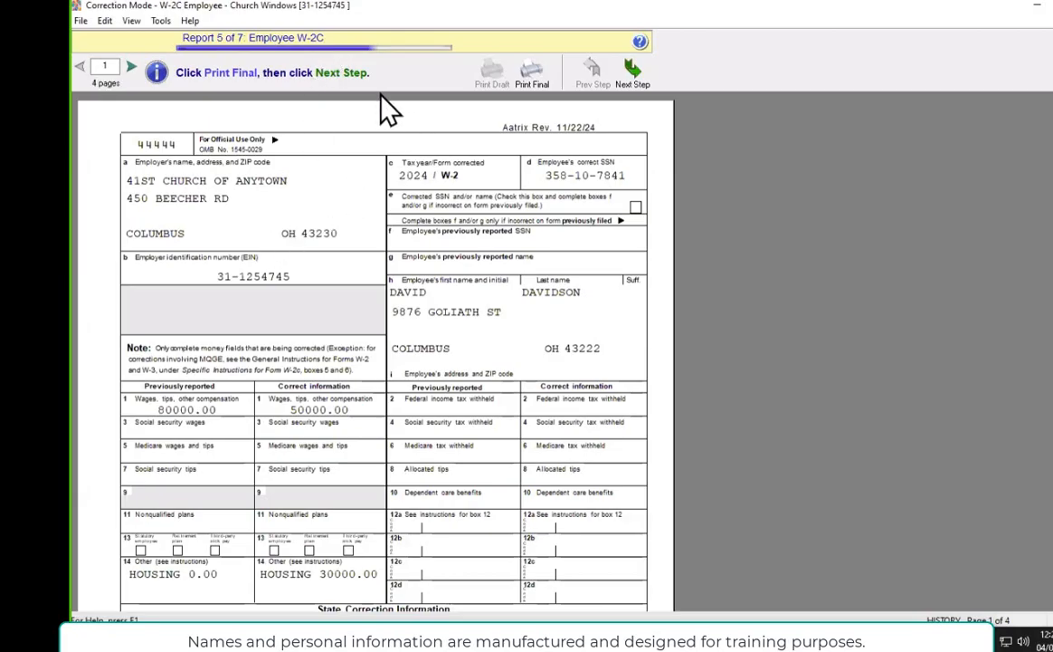
click(532, 74)
click(704, 457)
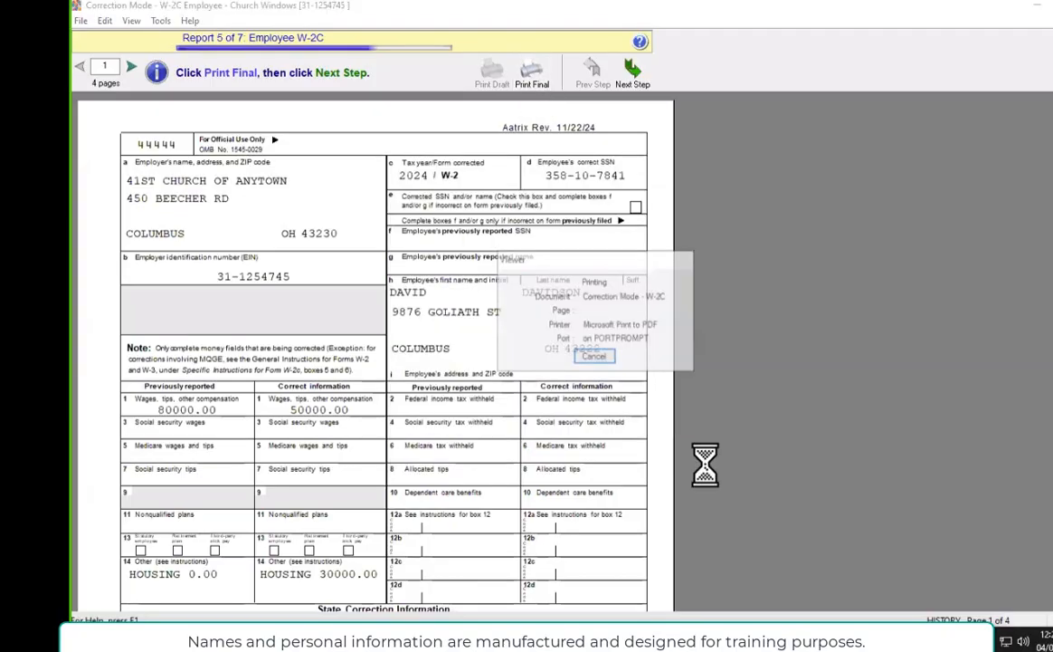
click(740, 415)
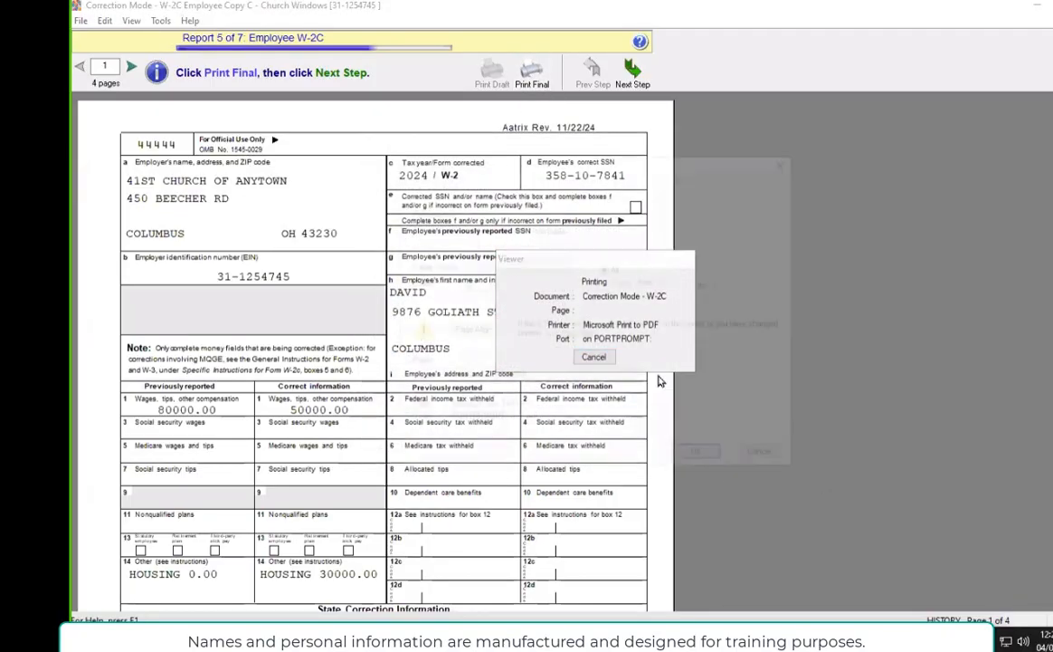
click(763, 459)
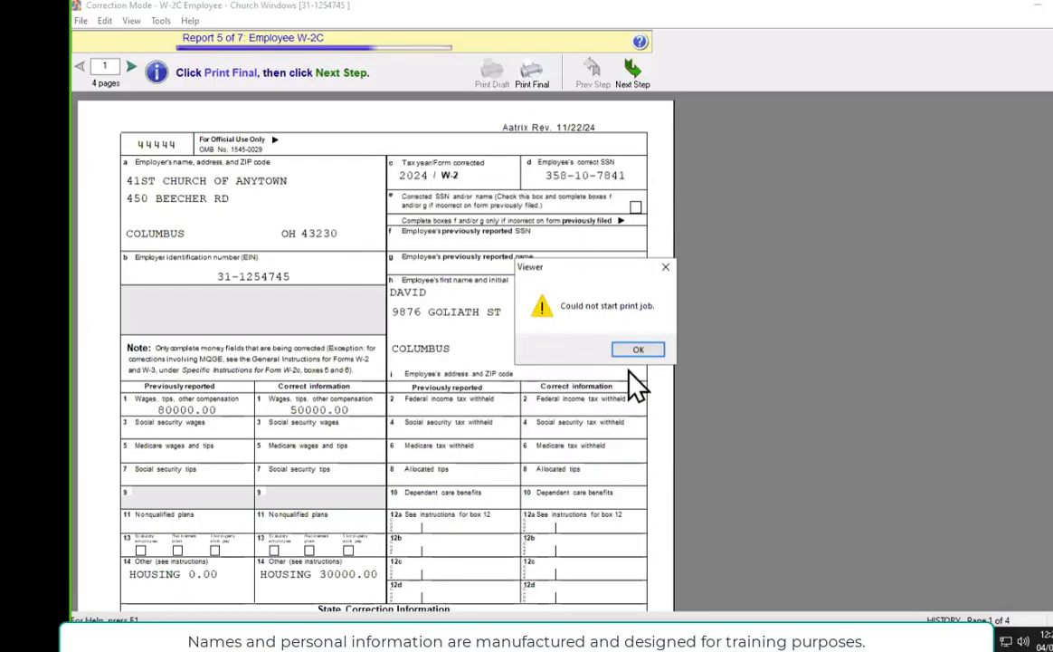
click(638, 350)
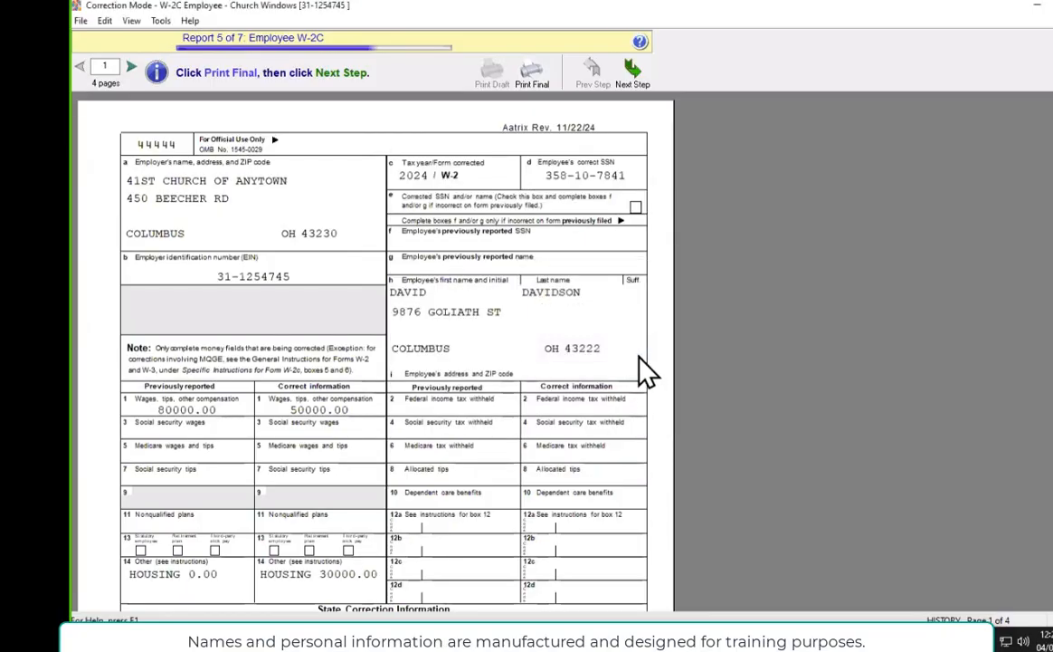
Step: Proceed to the W-2C Notice to Employee and run its final print without saving a PDF file
click(633, 80)
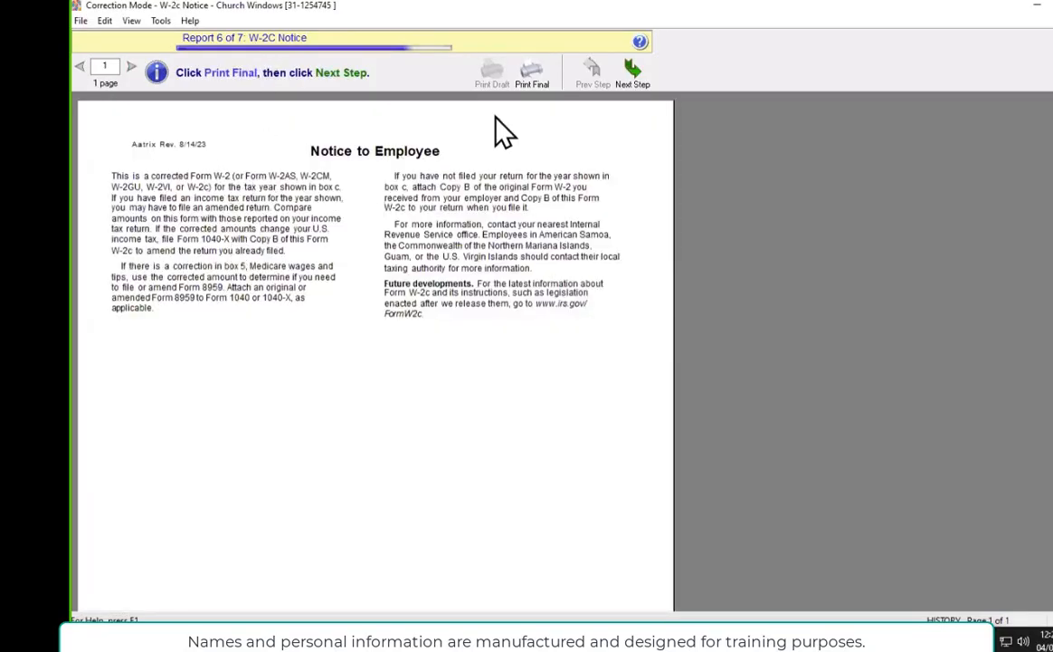
click(530, 76)
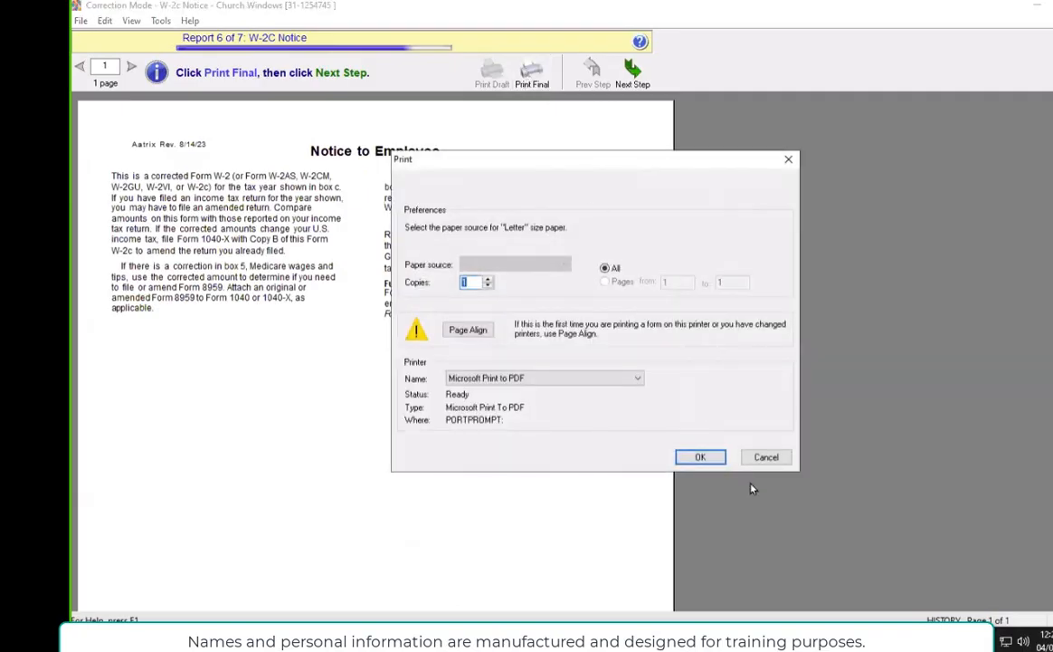
click(698, 458)
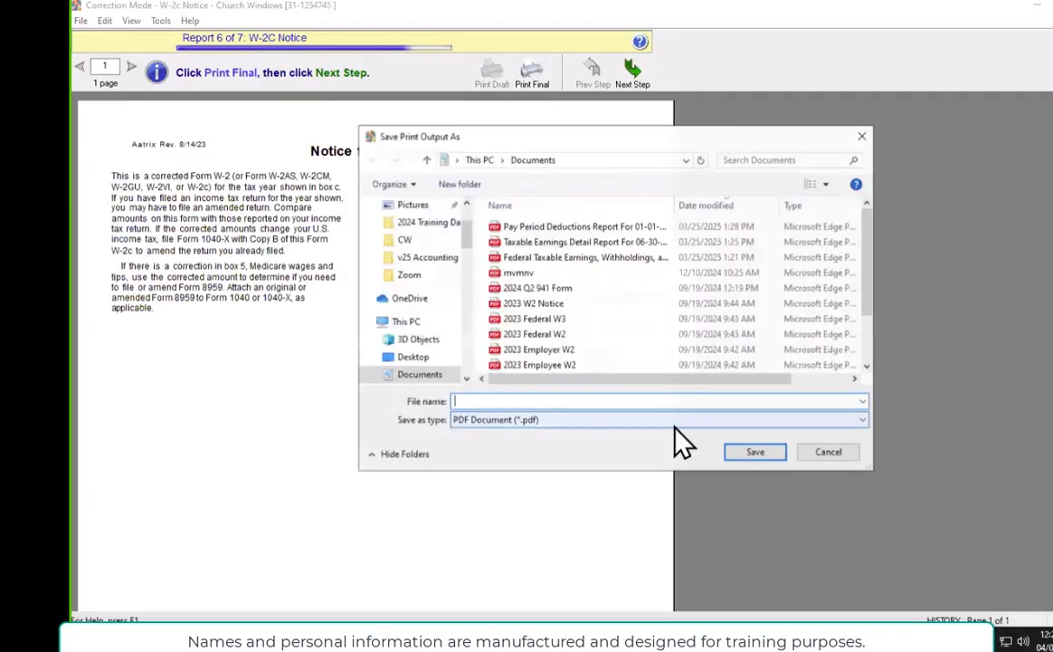
click(828, 453)
click(636, 351)
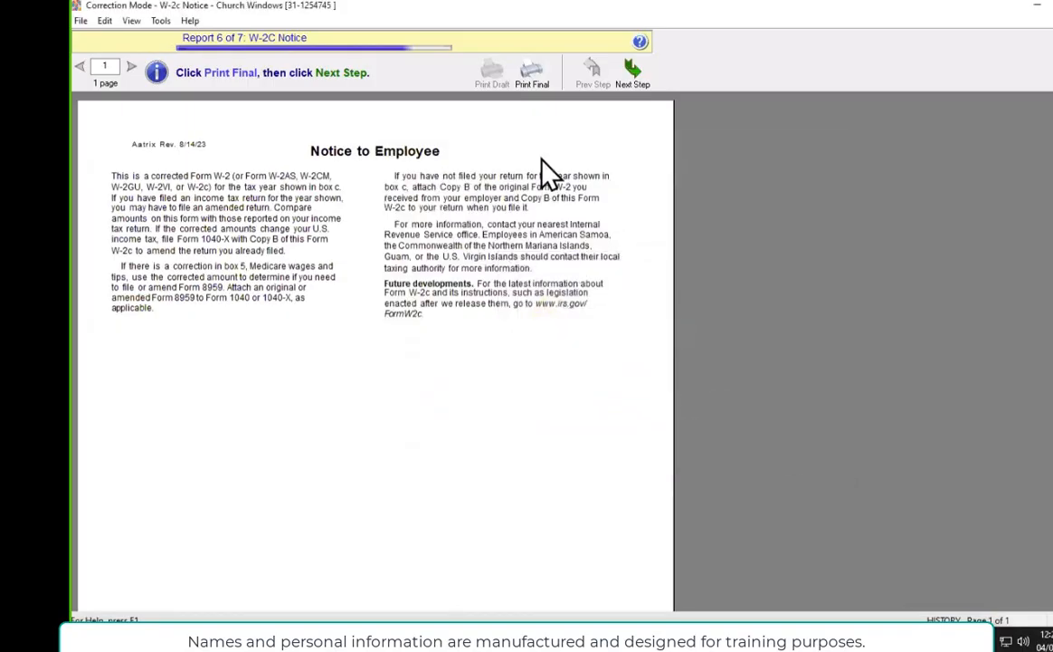
Step: Run the final print of the Employer W-2C without saving a PDF, and finish the correction by closing the W-2 History Options
click(634, 81)
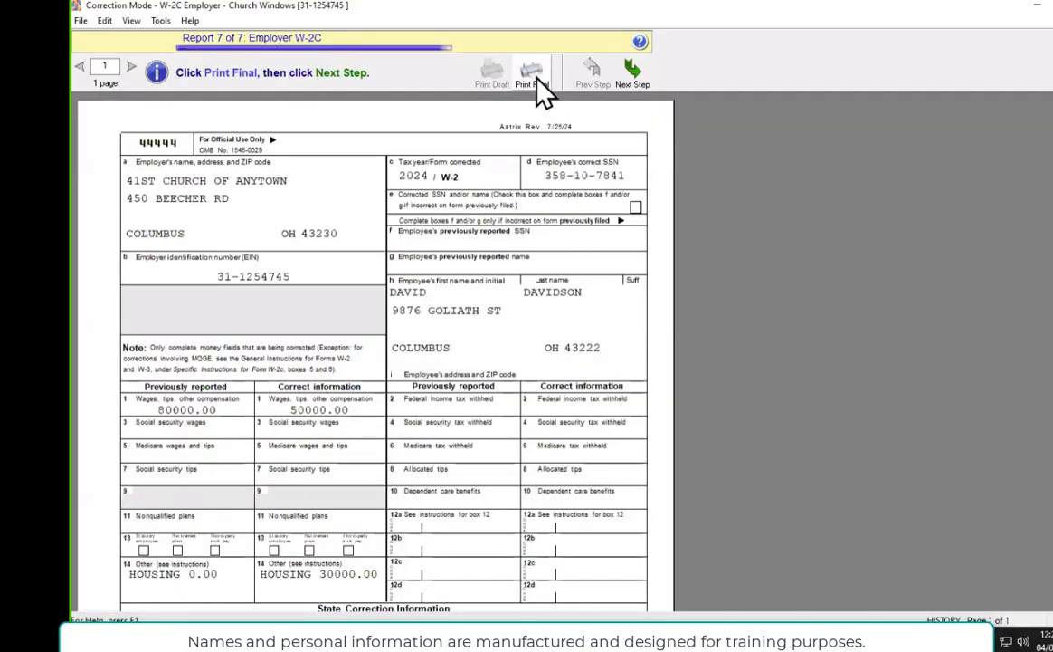
click(533, 77)
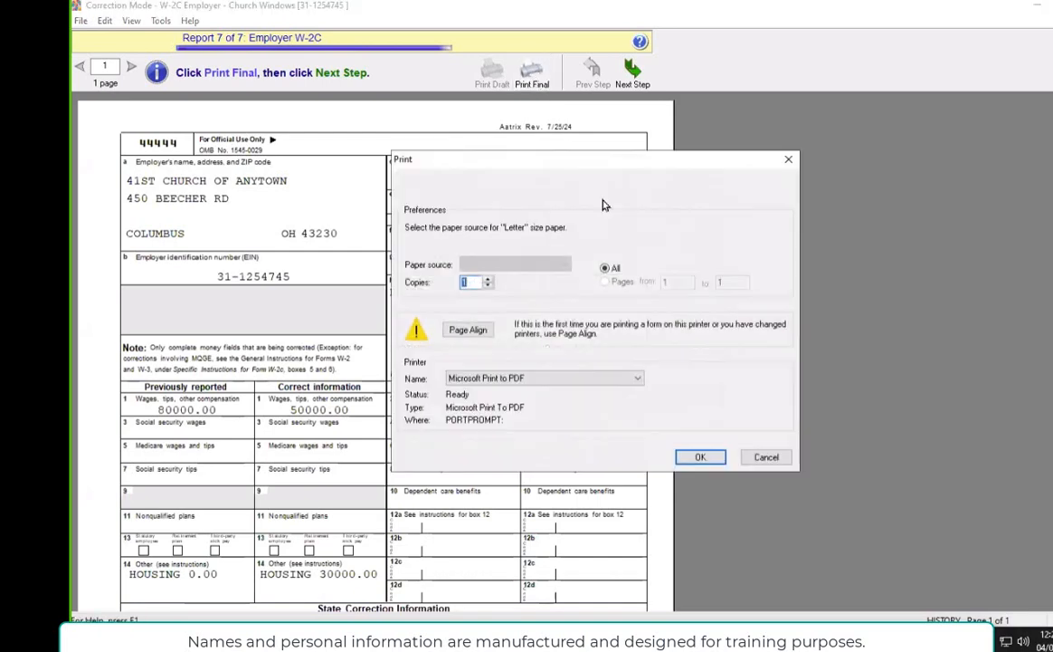
click(702, 458)
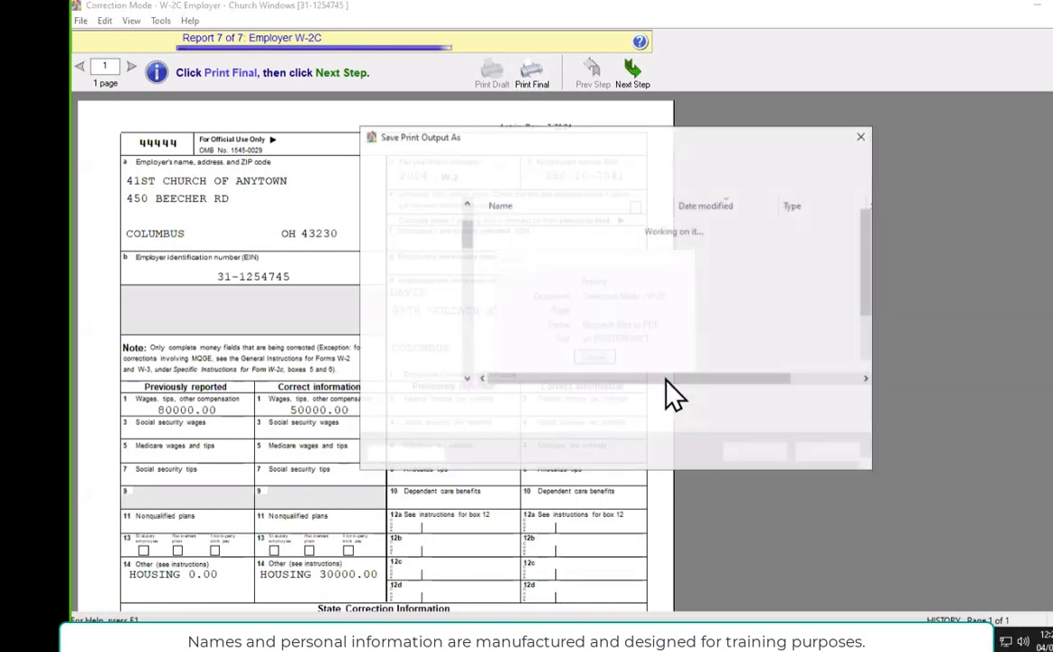
click(815, 453)
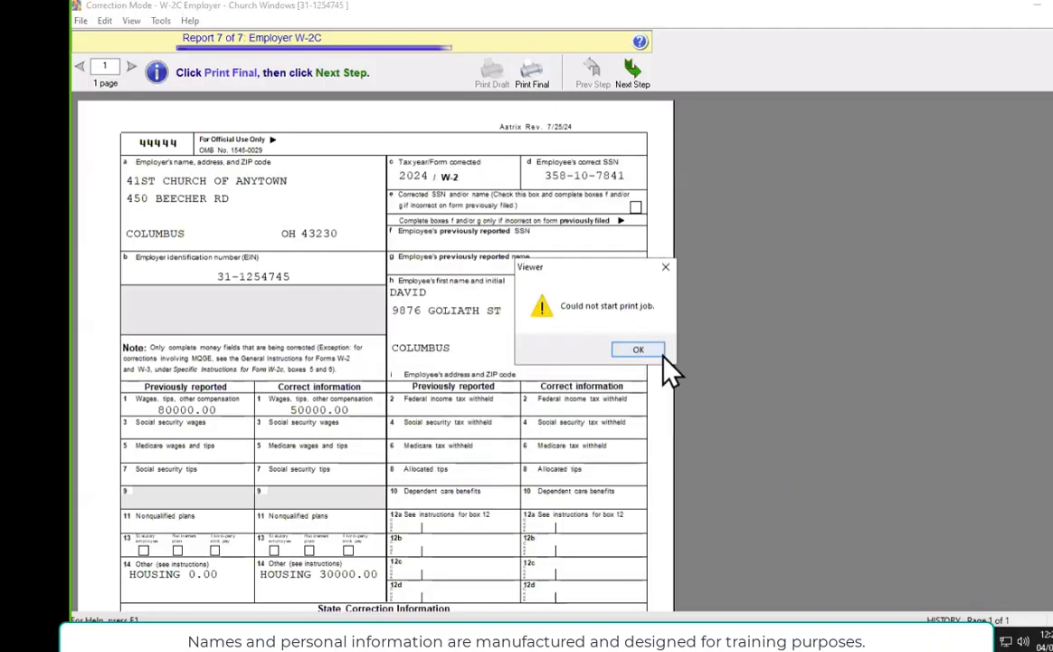
click(648, 353)
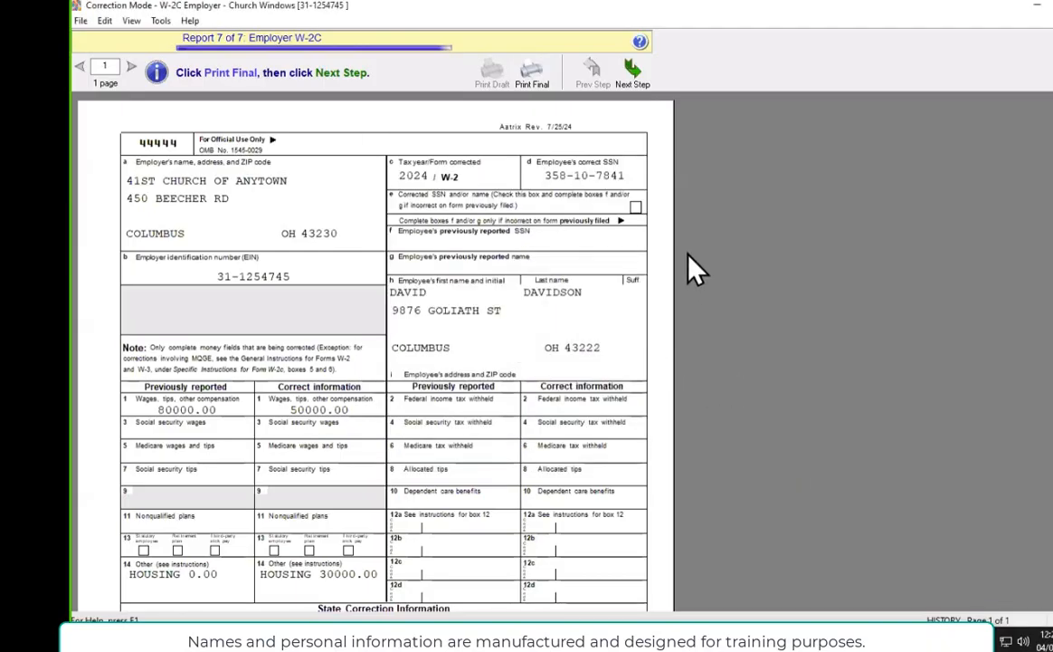
click(636, 78)
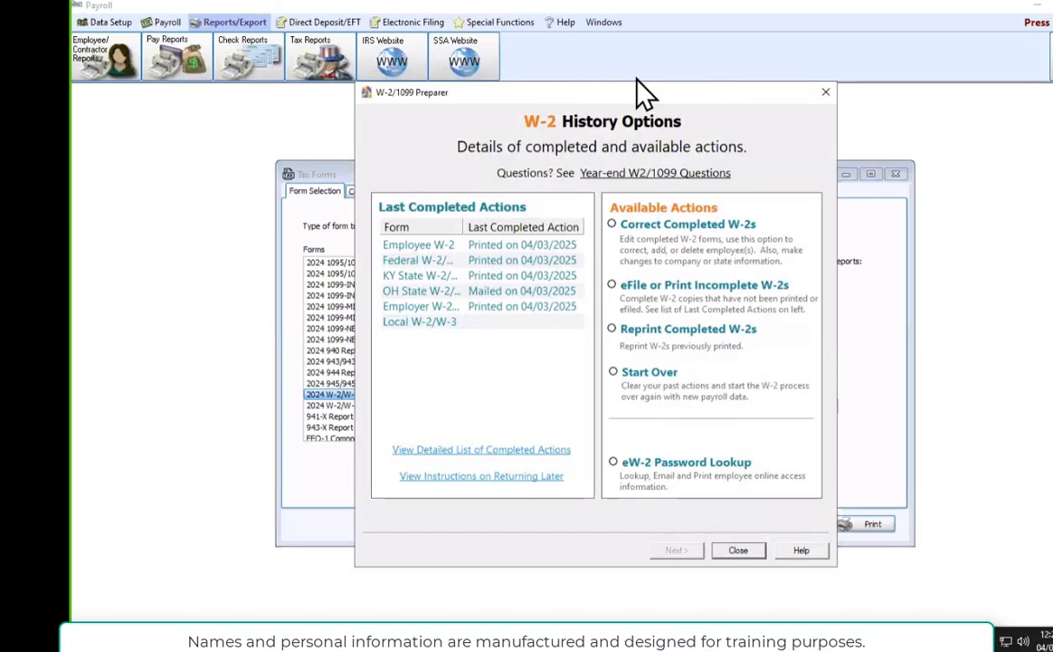
click(744, 556)
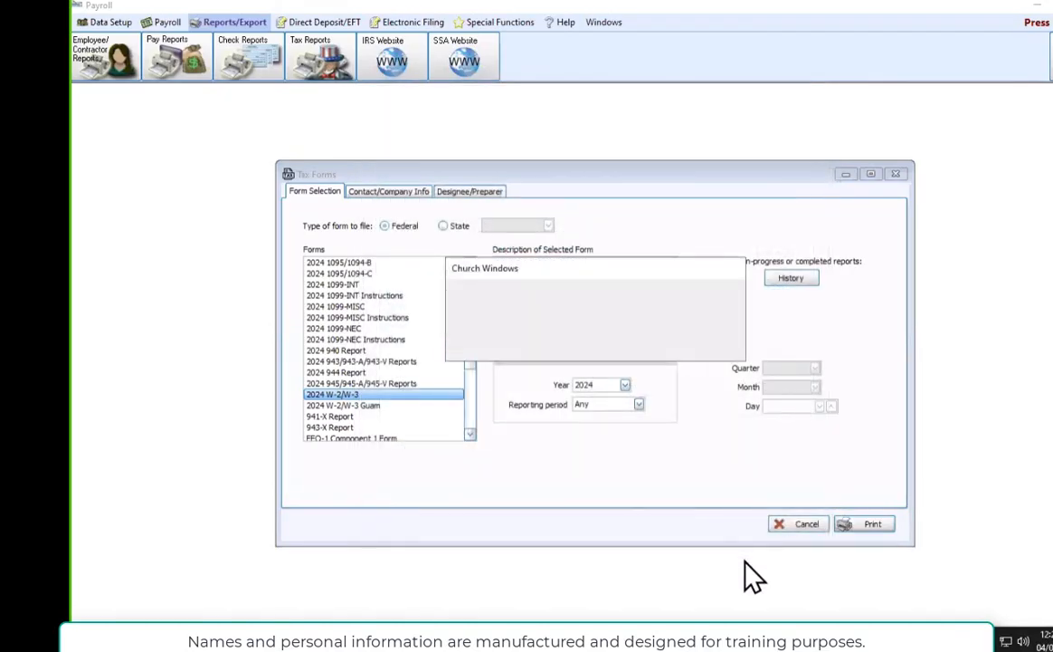